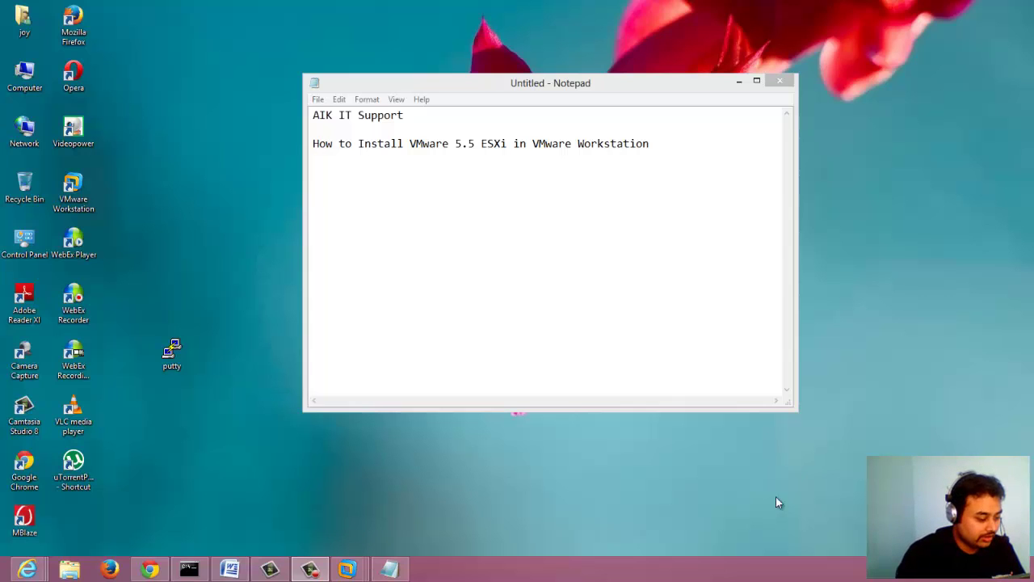
Switch to Internet Explorer and look through the VMware 5.5 Training in Delhi page, including its e-mail subscription form.
{"action": "mouse_move", "coordinate": [27, 569]}
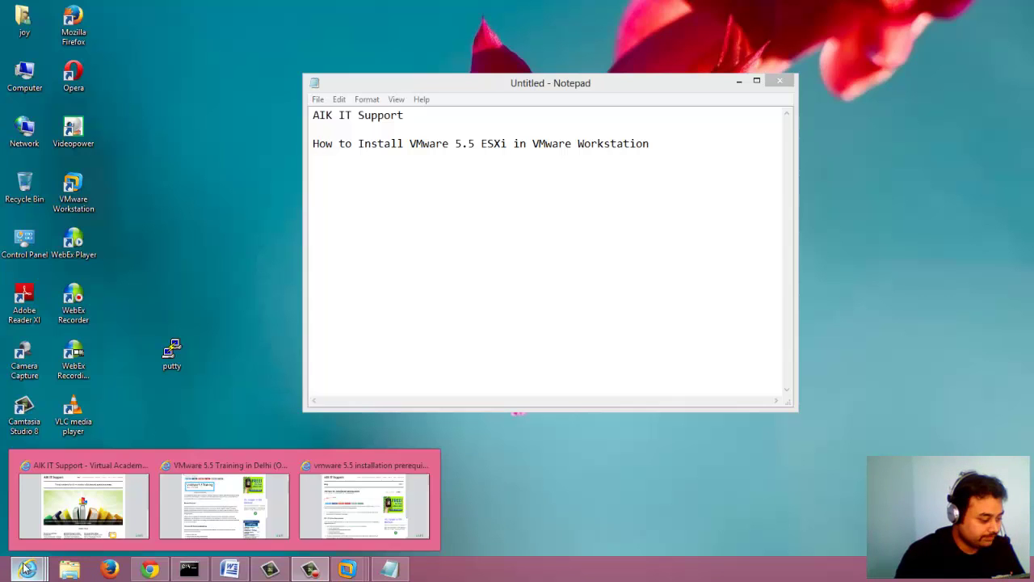
{"action": "left_click", "coordinate": [78, 519]}
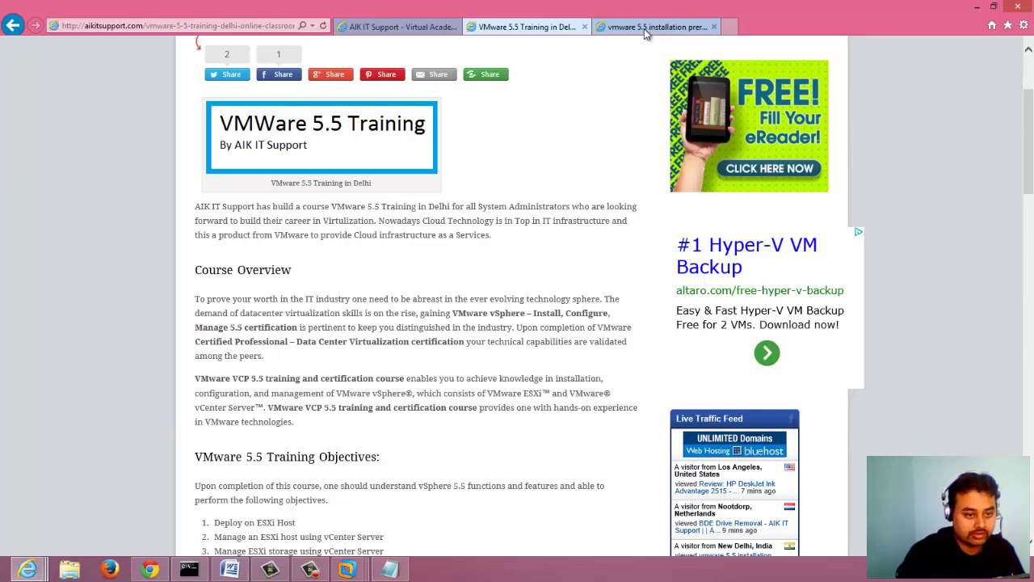
{"action": "scroll", "coordinate": [995, 161], "scroll_direction": "up", "scroll_amount": 2}
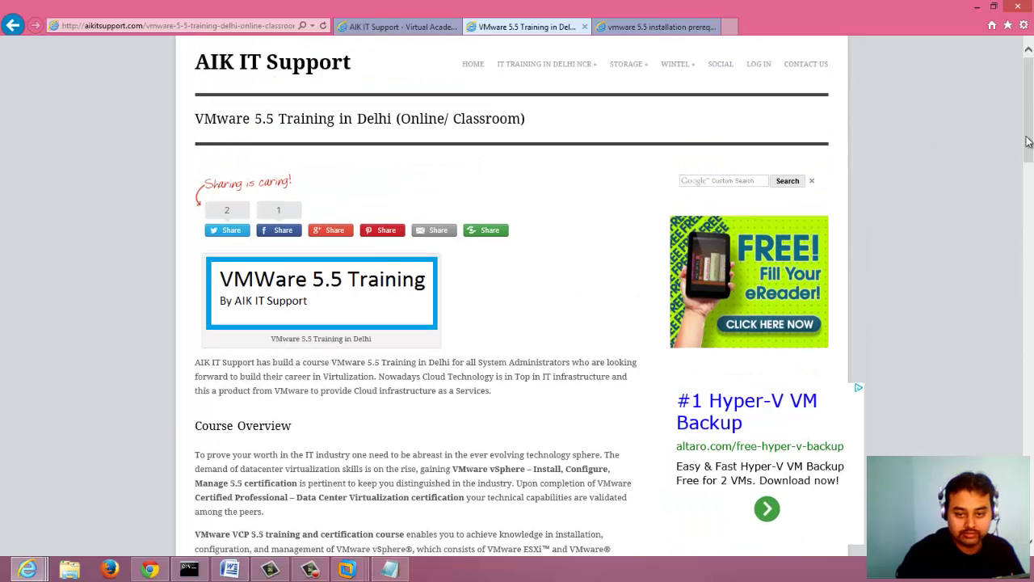
{"action": "left_click_drag", "start_coordinate": [1027, 139], "coordinate": [1031, 452]}
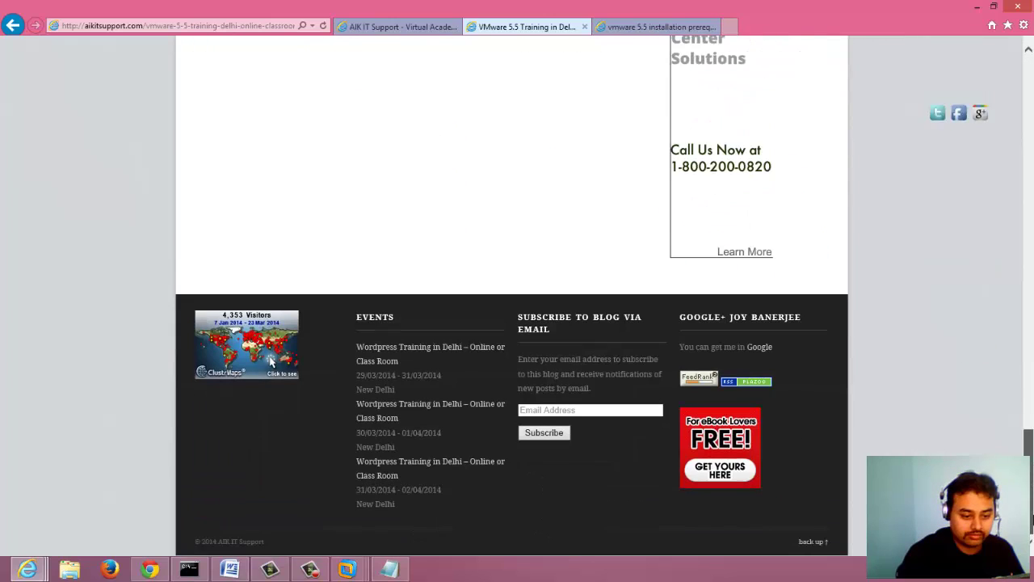
{"action": "left_click", "coordinate": [588, 411]}
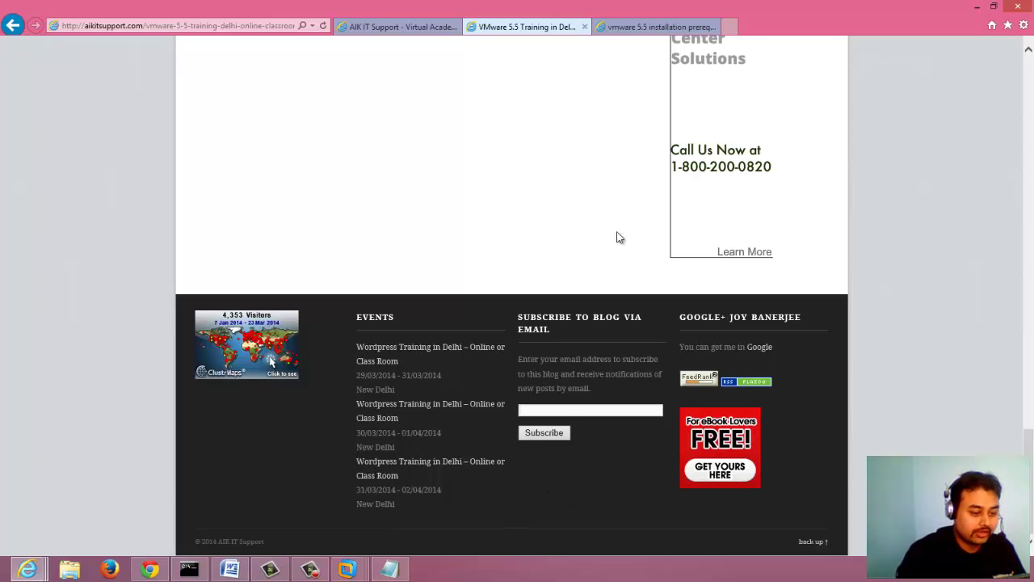
{"action": "scroll", "coordinate": [492, 141], "scroll_direction": "up", "scroll_amount": 10}
{"action": "scroll", "coordinate": [487, 140], "scroll_direction": "up", "scroll_amount": 15}
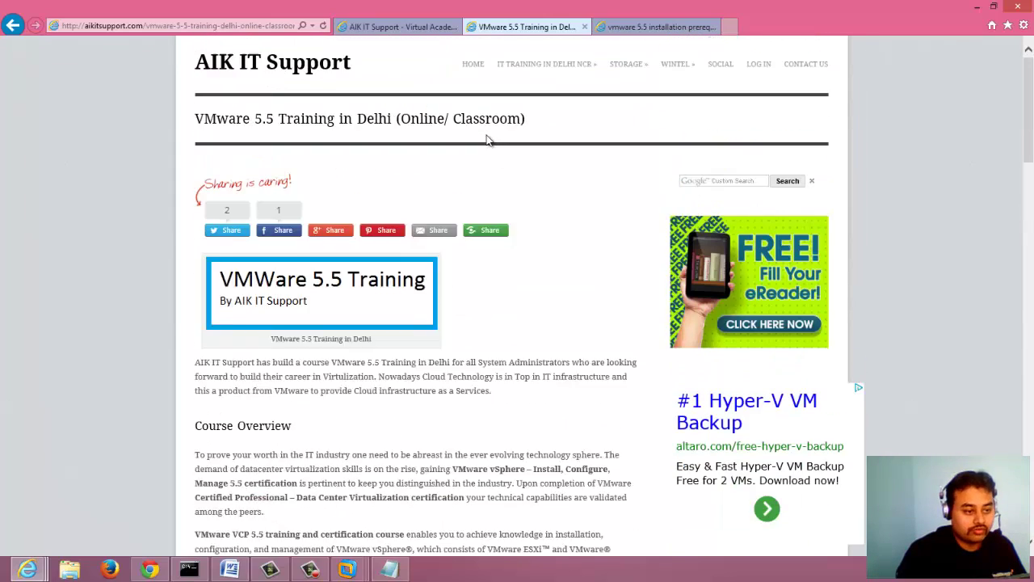
Review the ESXi 5.5 system requirements on the vmware 5.5 installation prerequisites page, highlighting the RAM and Intel VT-x requirements.
{"action": "left_click", "coordinate": [656, 29]}
{"action": "scroll", "coordinate": [505, 350], "scroll_direction": "down", "scroll_amount": 4}
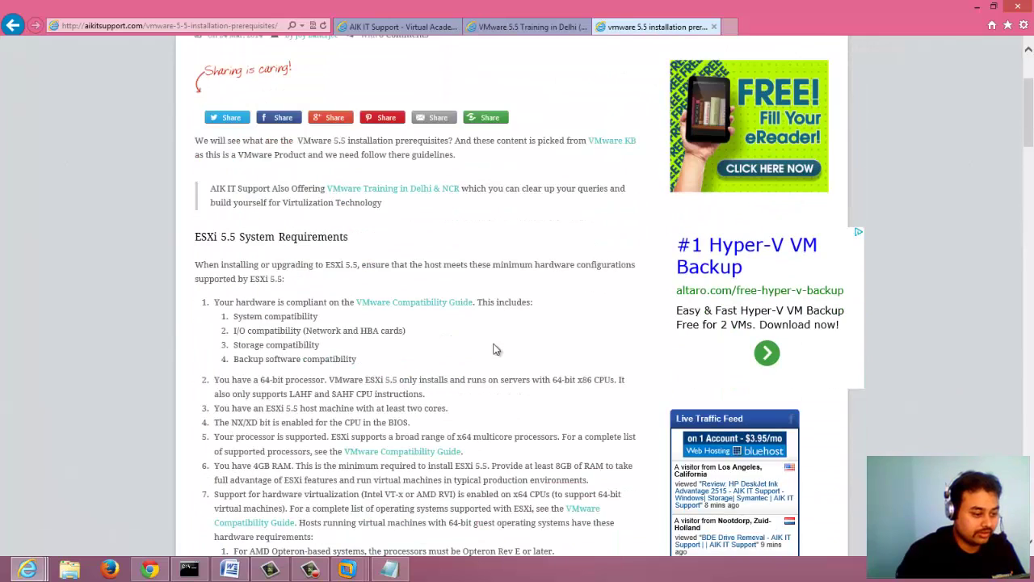
{"action": "scroll", "coordinate": [316, 328], "scroll_direction": "down", "scroll_amount": 2}
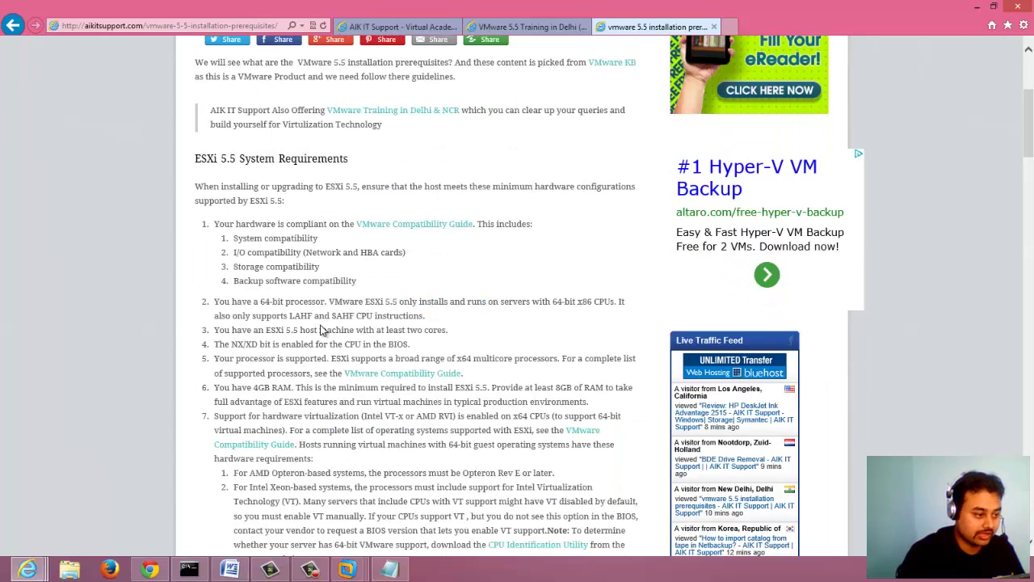
{"action": "scroll", "coordinate": [506, 166], "scroll_direction": "up", "scroll_amount": 6}
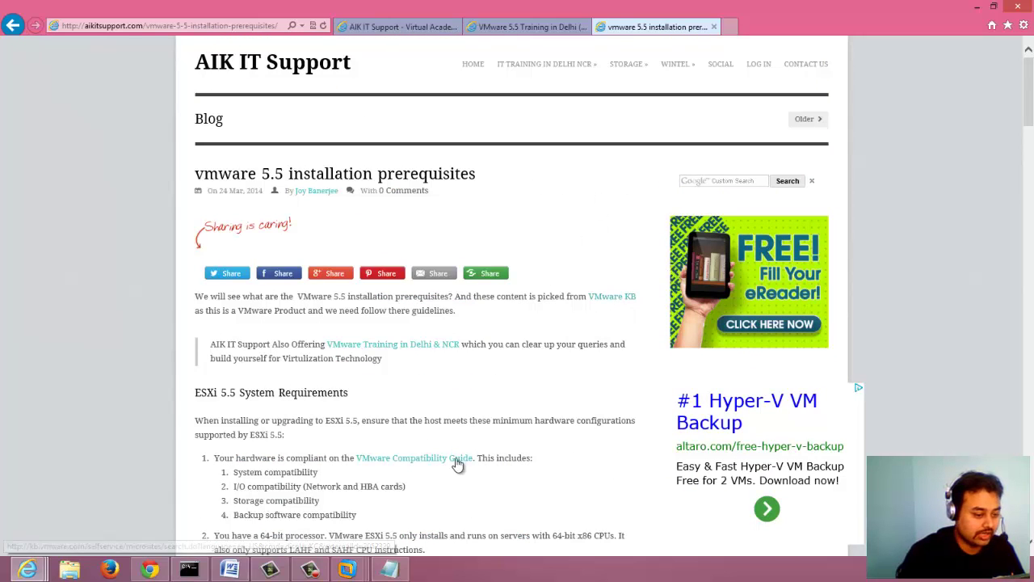
{"action": "scroll", "coordinate": [393, 430], "scroll_direction": "down", "scroll_amount": 6}
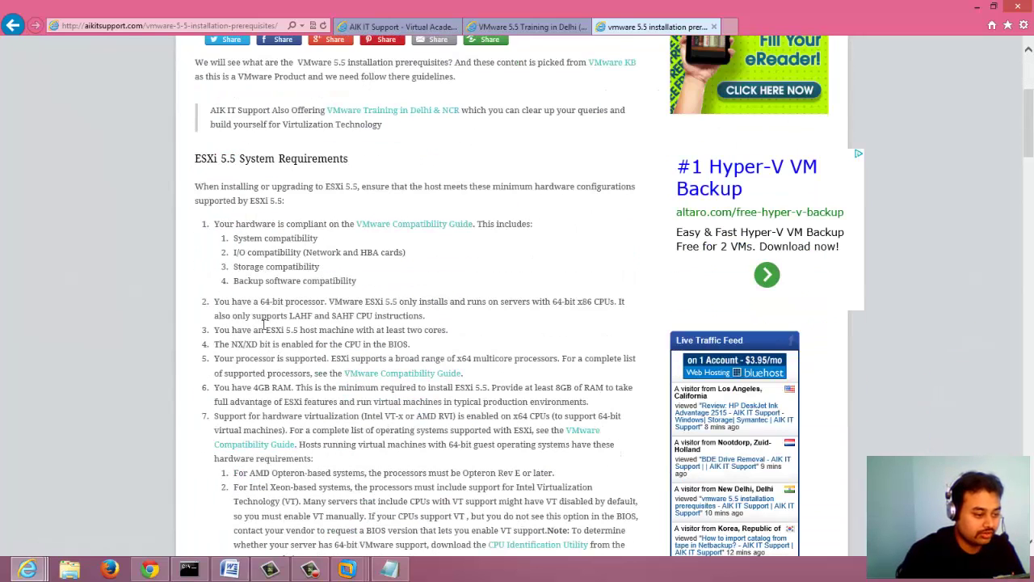
{"action": "scroll", "coordinate": [384, 408], "scroll_direction": "down", "scroll_amount": 2}
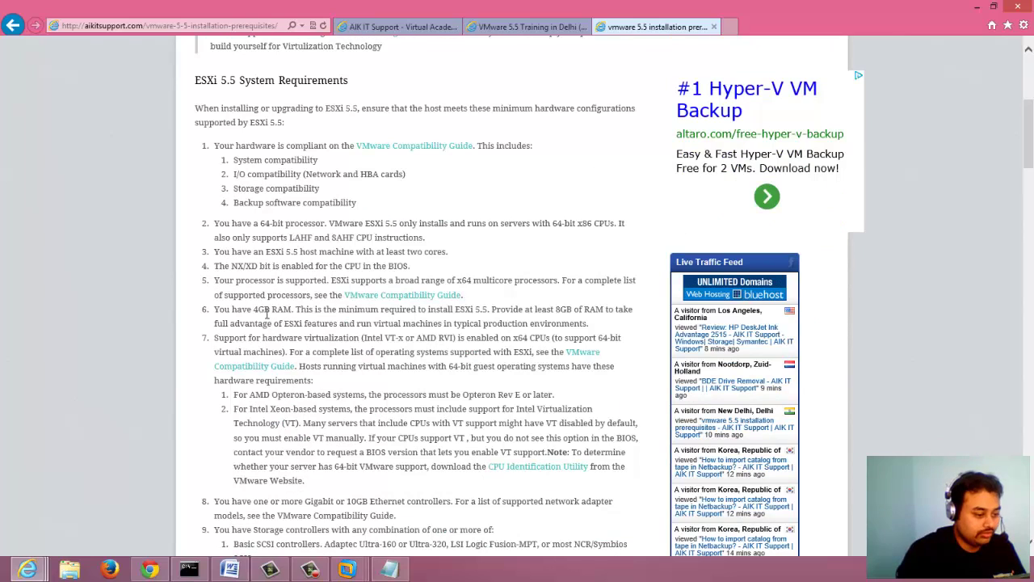
{"action": "left_click_drag", "start_coordinate": [253, 311], "coordinate": [291, 311]}
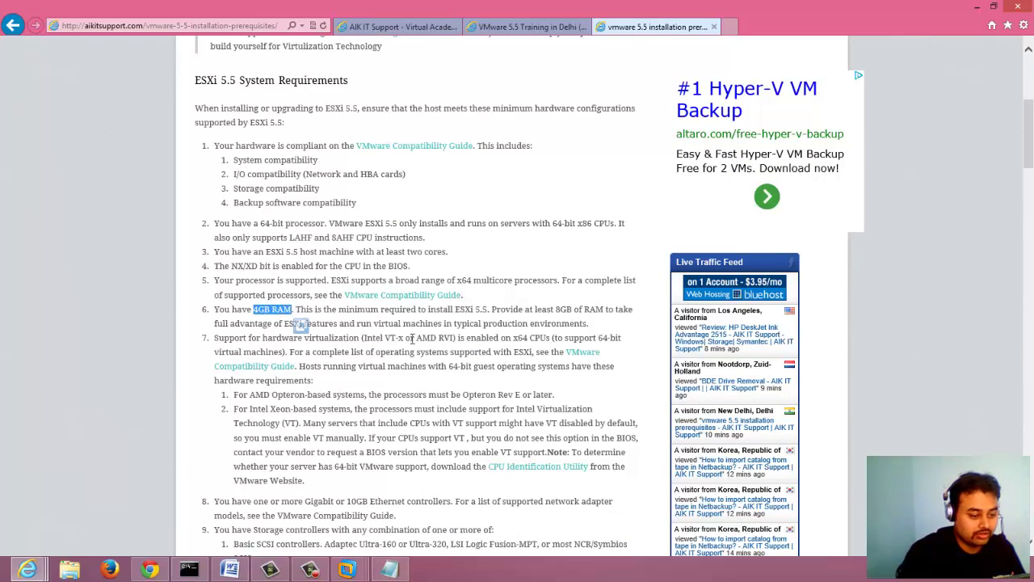
{"action": "left_click_drag", "start_coordinate": [414, 309], "coordinate": [488, 310]}
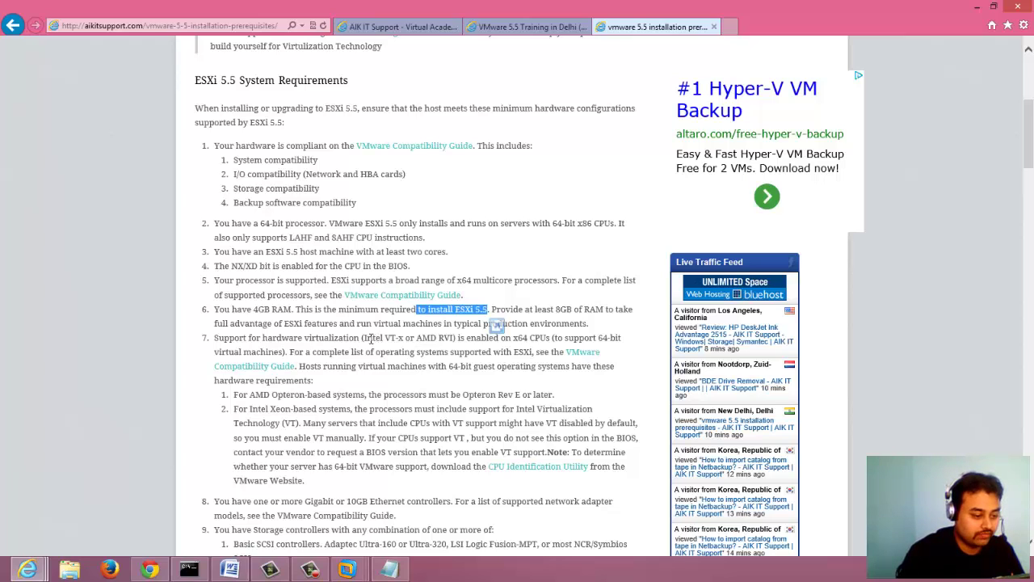
{"action": "left_click_drag", "start_coordinate": [362, 338], "coordinate": [401, 339]}
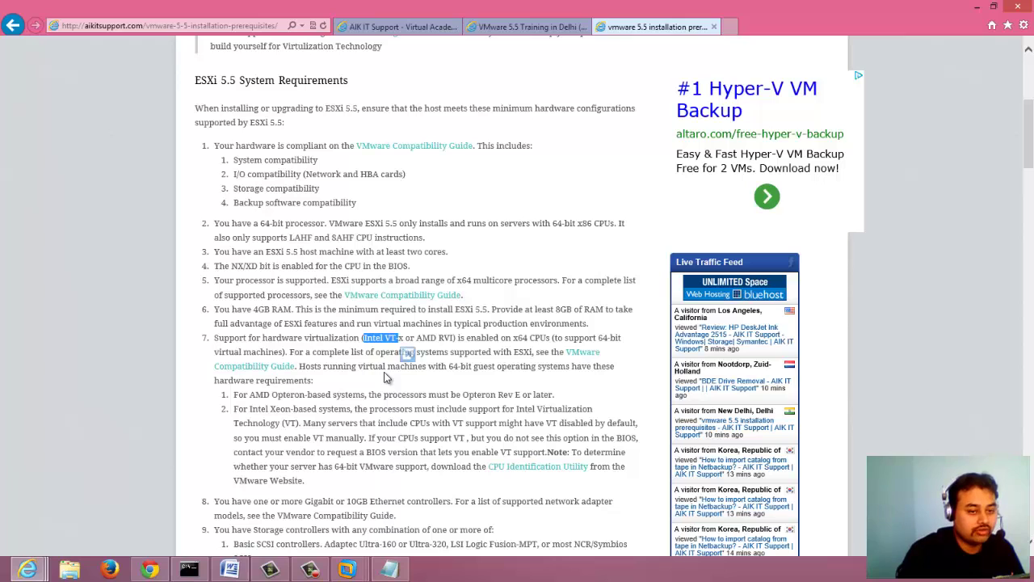
Search Google in a new tab for "intel i5 cpu 3400".
{"action": "left_click", "coordinate": [731, 30]}
{"action": "left_click", "coordinate": [740, 157]}
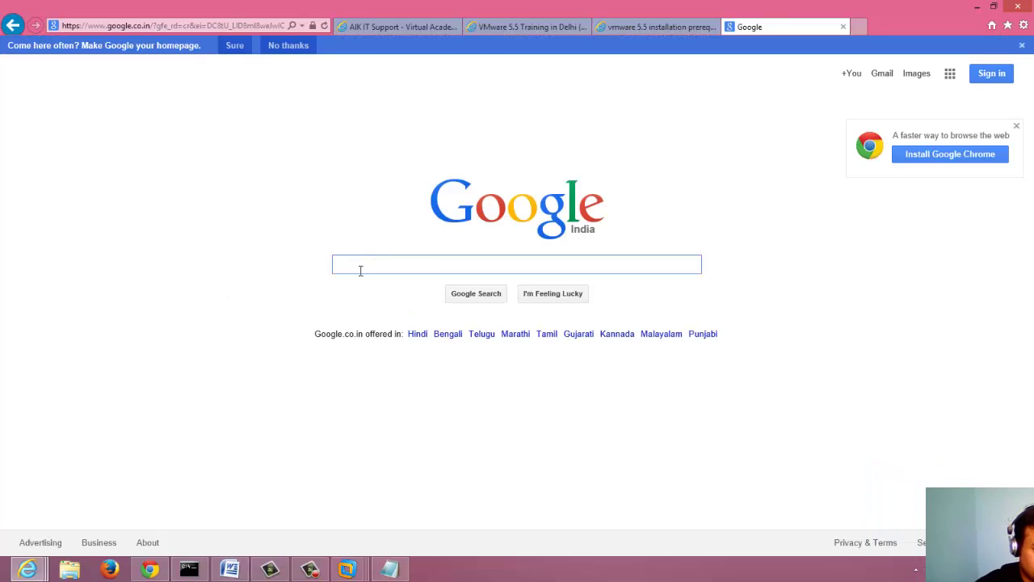
{"action": "type", "text": "inet"}
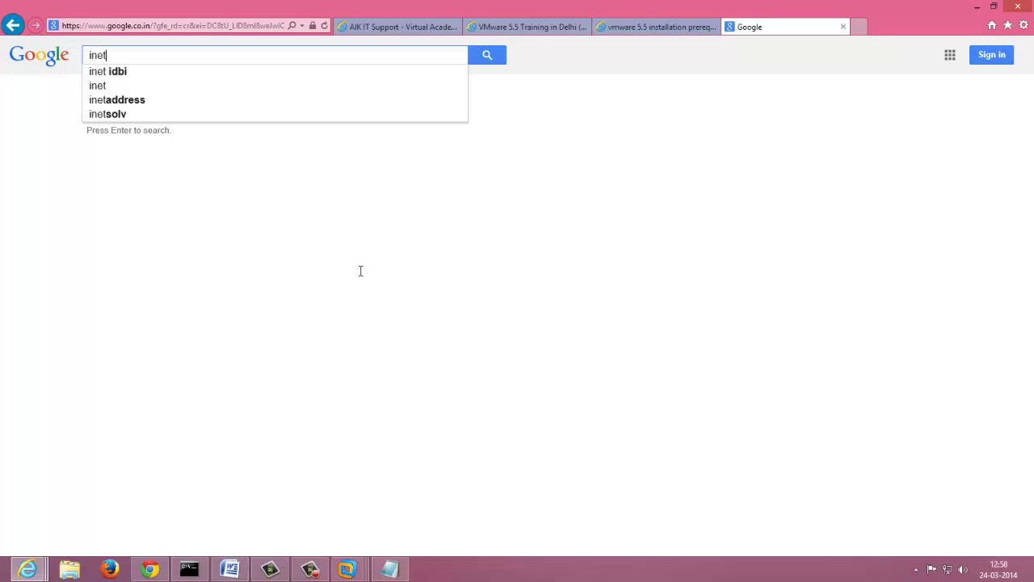
{"action": "type", "text": "l"}
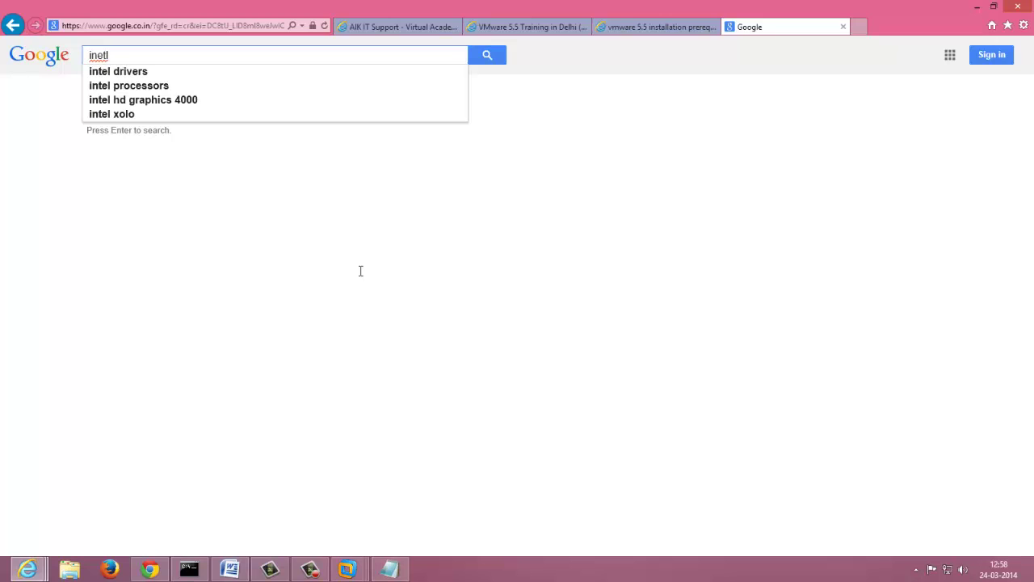
{"action": "key", "text": "BackSpace"}
{"action": "key", "text": "BackSpace"}
{"action": "key", "text": "BackSpace"}
{"action": "key", "text": "BackSpace"}
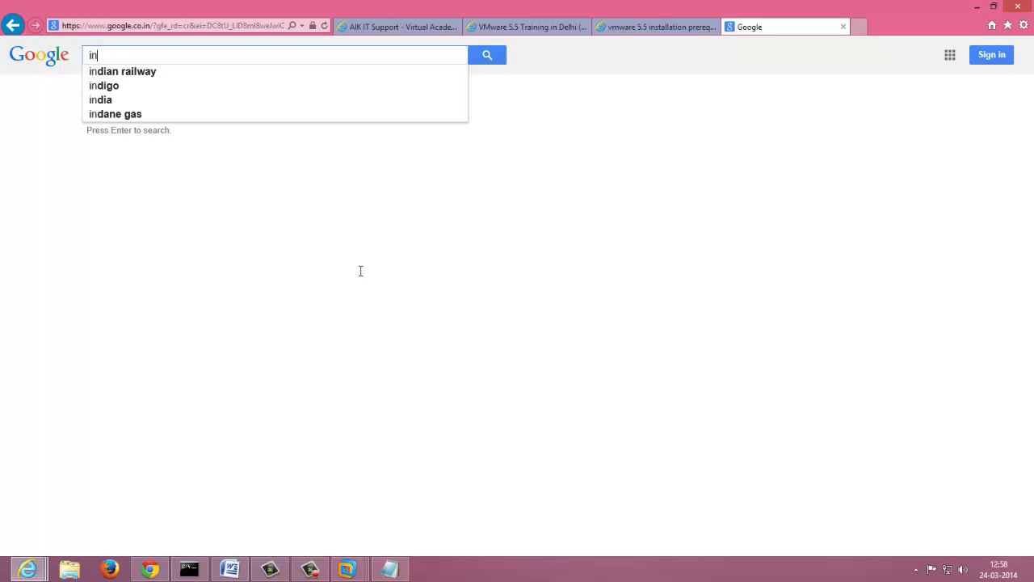
{"action": "type", "text": "tel cpu"}
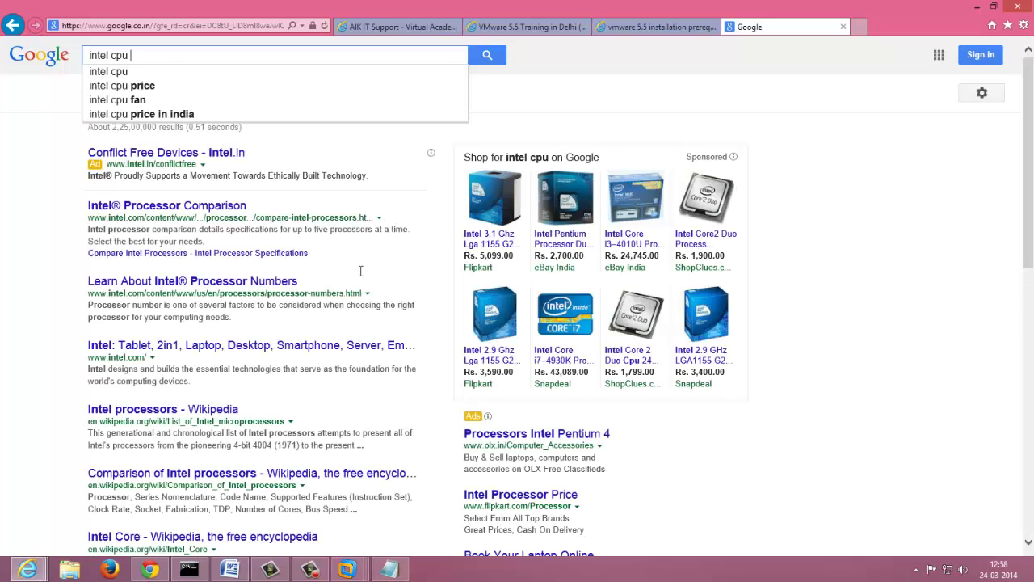
{"action": "type", "text": " 3400"}
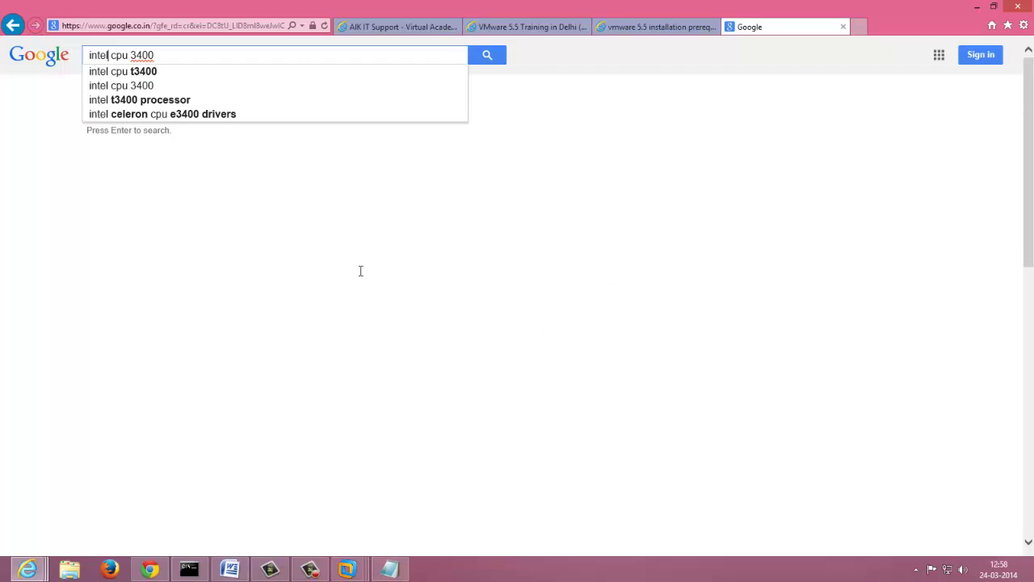
{"action": "type", "text": "i5"}
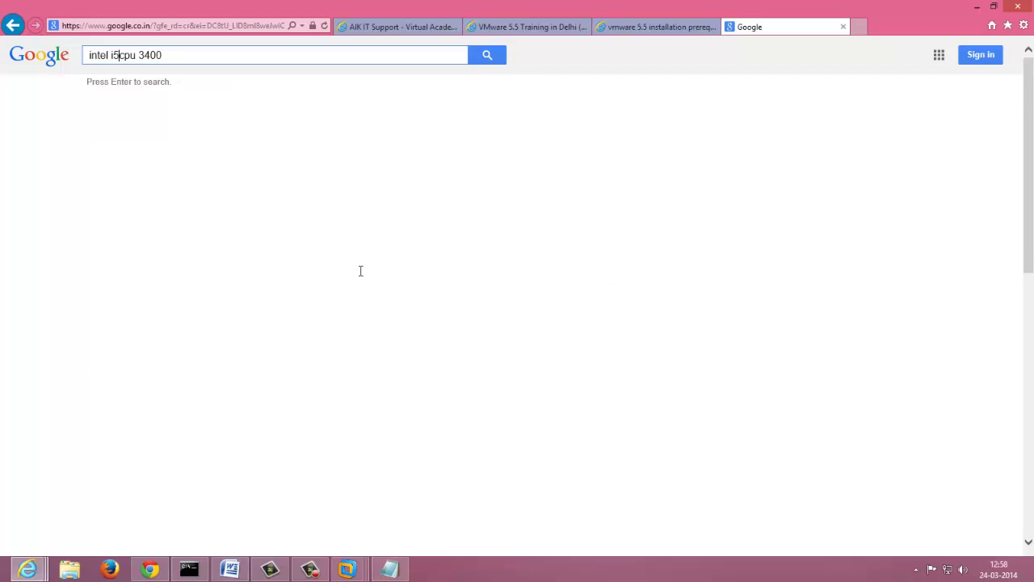
{"action": "key", "text": "Return"}
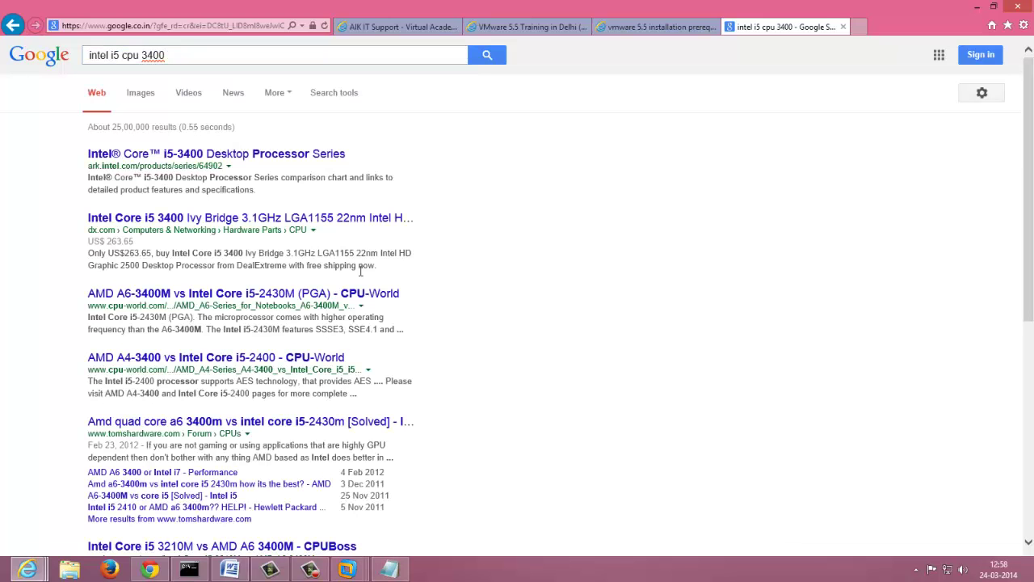
Open the Intel Core i5-3400 Desktop Processor Series result in a new tab and go to the i5-3450 Processor page.
{"action": "right_click", "coordinate": [316, 162]}
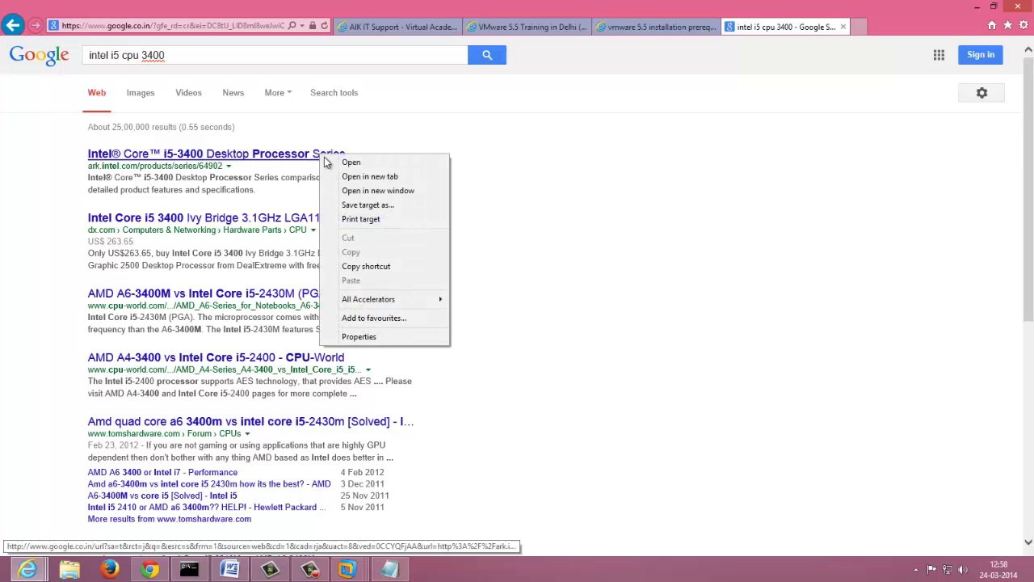
{"action": "left_click", "coordinate": [381, 178]}
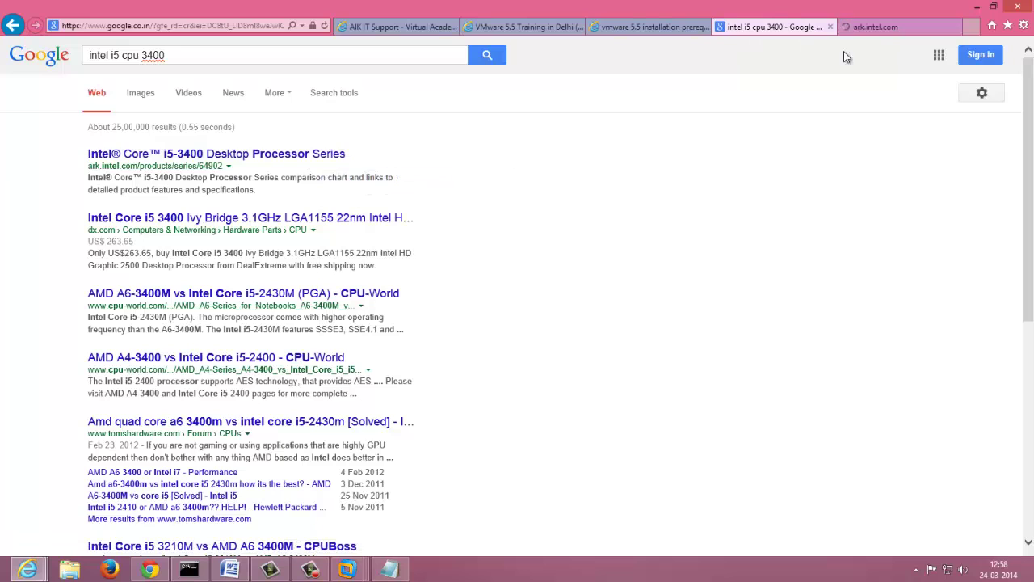
{"action": "left_click", "coordinate": [877, 30]}
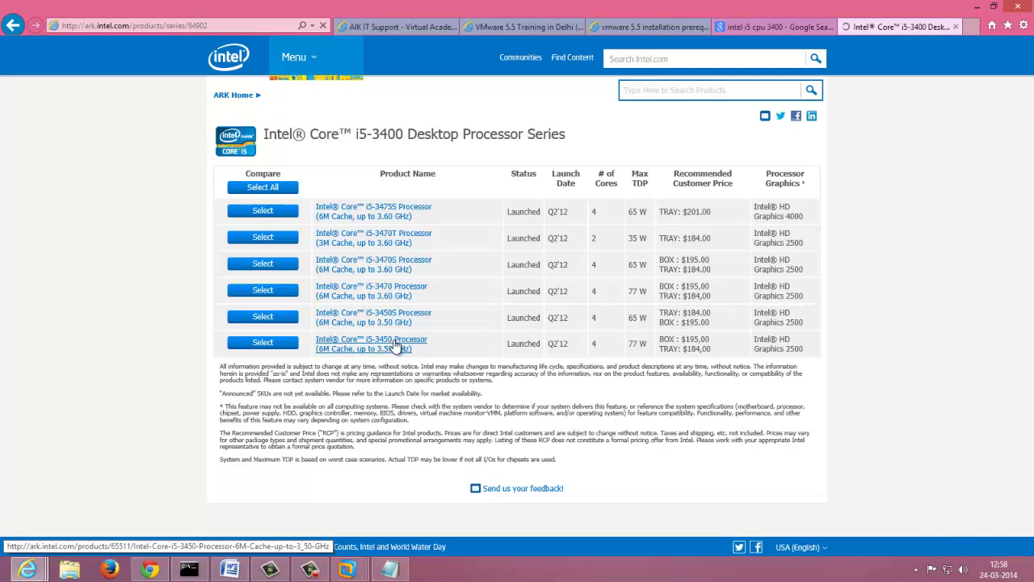
{"action": "left_click", "coordinate": [396, 346]}
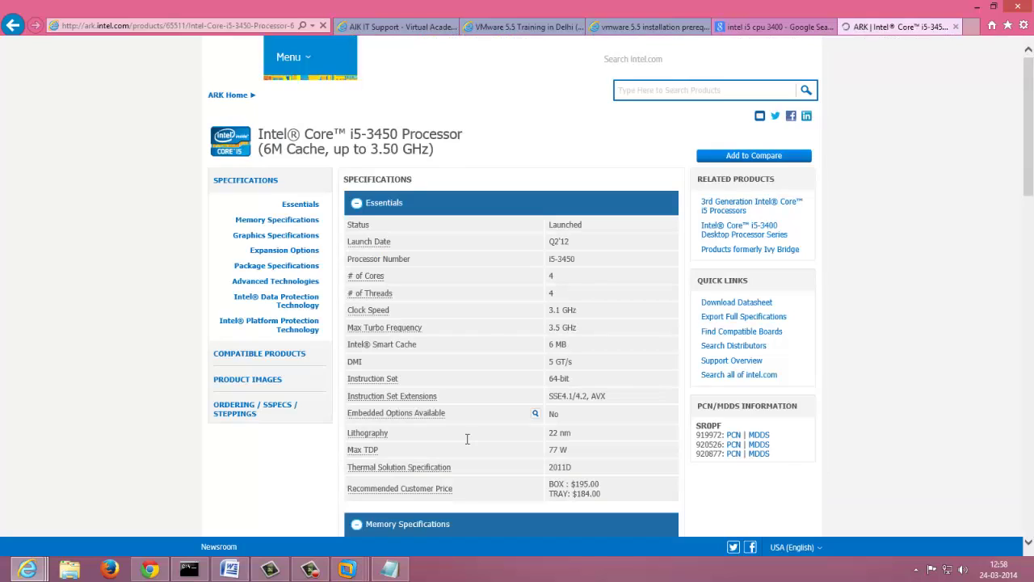
Check the i5-3450's Advanced Technologies specifications for Intel Virtualization Technology (VT-x) support.
{"action": "scroll", "coordinate": [461, 355], "scroll_direction": "down", "scroll_amount": 5}
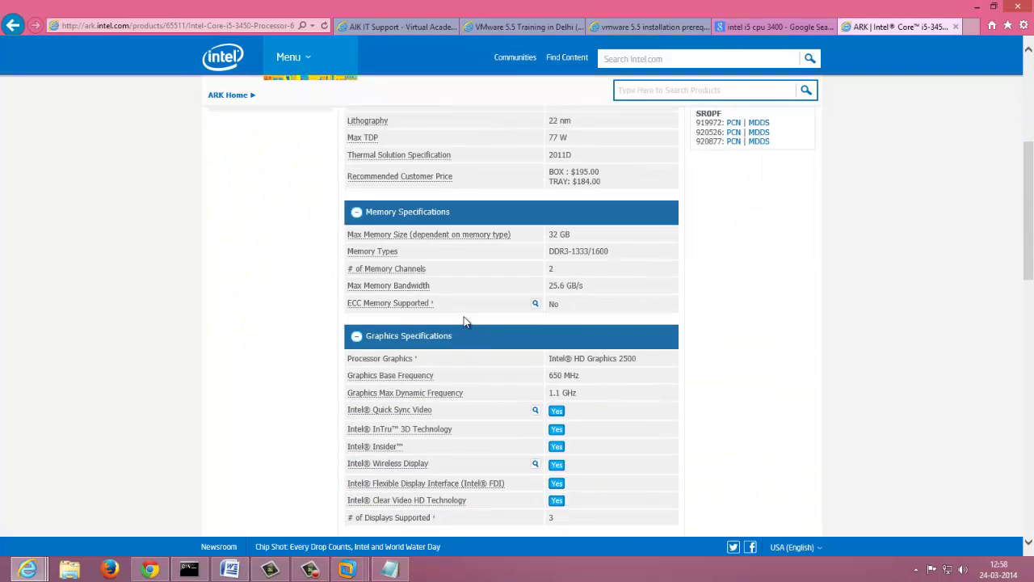
{"action": "scroll", "coordinate": [462, 331], "scroll_direction": "down", "scroll_amount": 4}
{"action": "scroll", "coordinate": [464, 330], "scroll_direction": "down", "scroll_amount": 5}
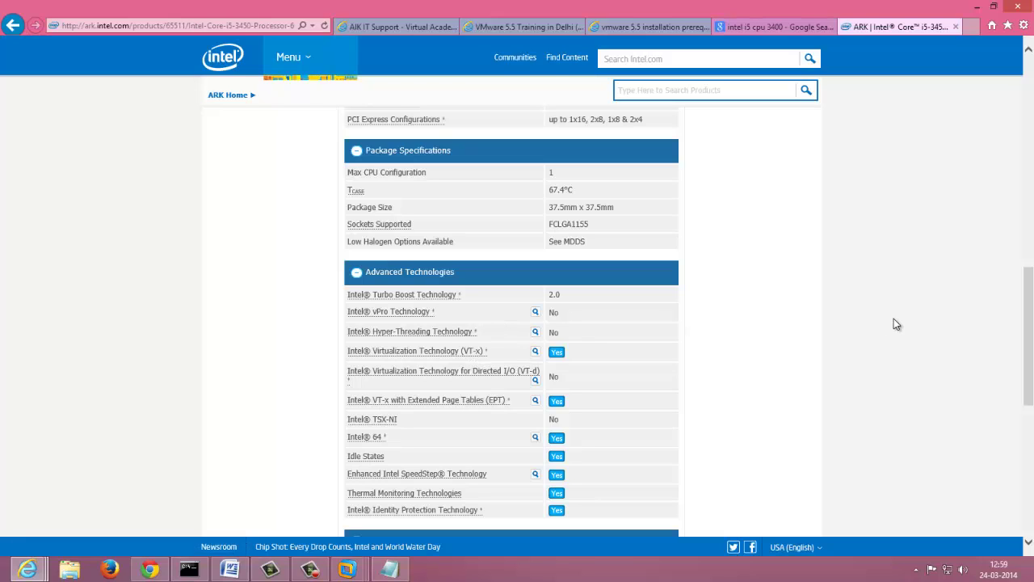
{"action": "scroll", "coordinate": [781, 382], "scroll_direction": "up", "scroll_amount": 4}
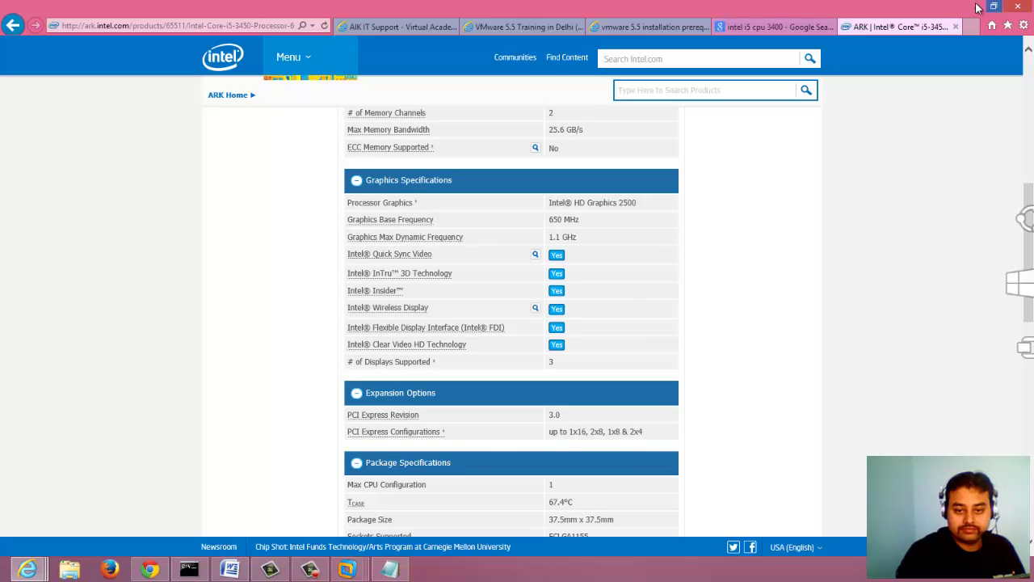
View the AIK IT Support home page and minimize the browser.
{"action": "left_click", "coordinate": [396, 29]}
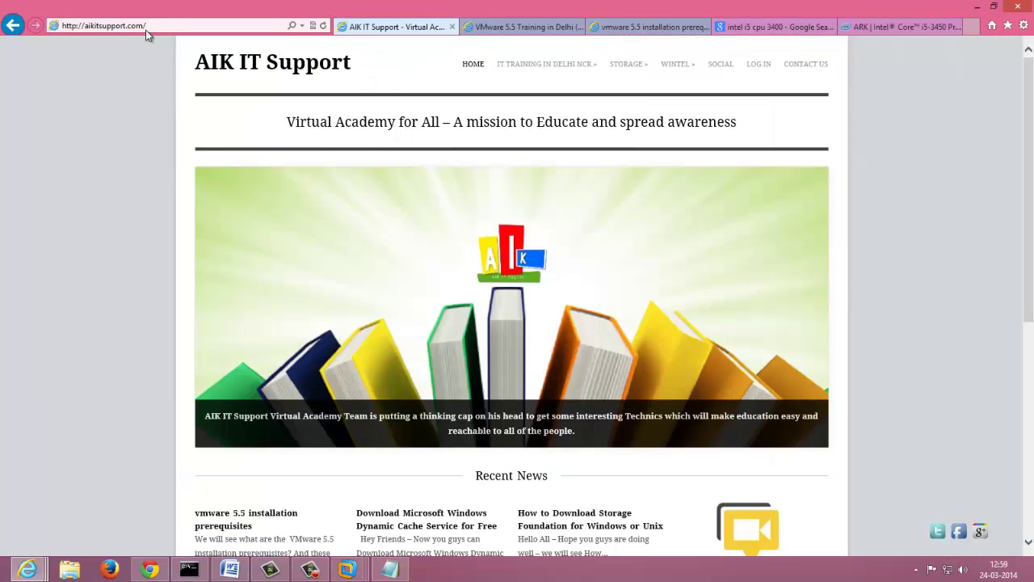
{"action": "left_click", "coordinate": [979, 5]}
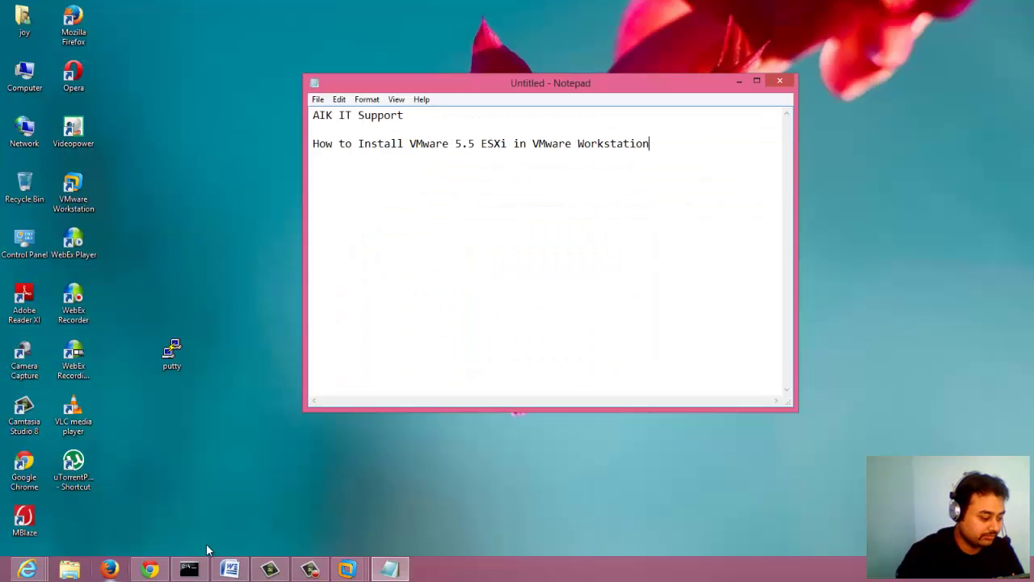
Switch to VMware Workstation and start the New Virtual Machine Wizard from the Home page.
{"action": "left_click", "coordinate": [350, 571]}
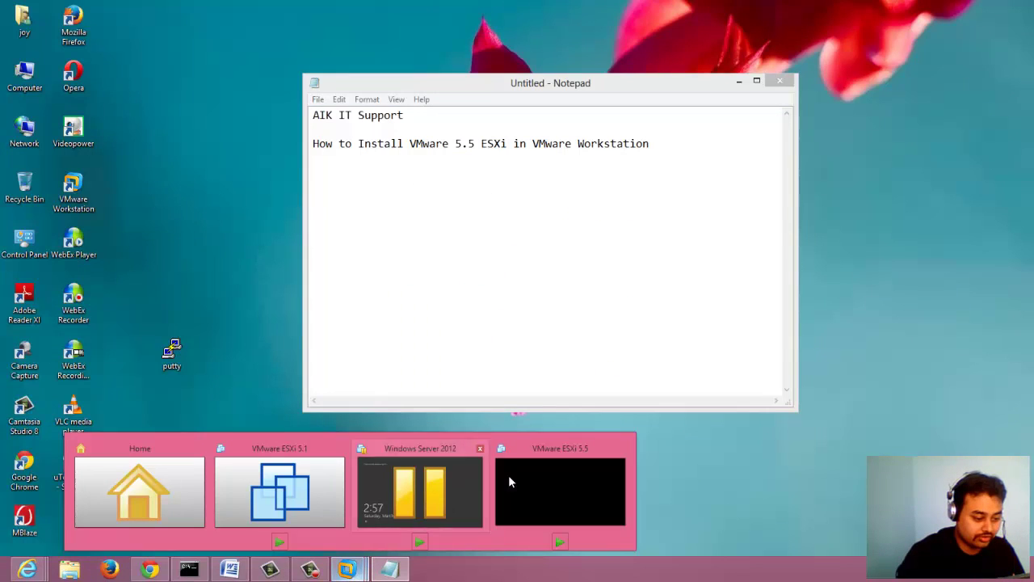
{"action": "left_click", "coordinate": [520, 472]}
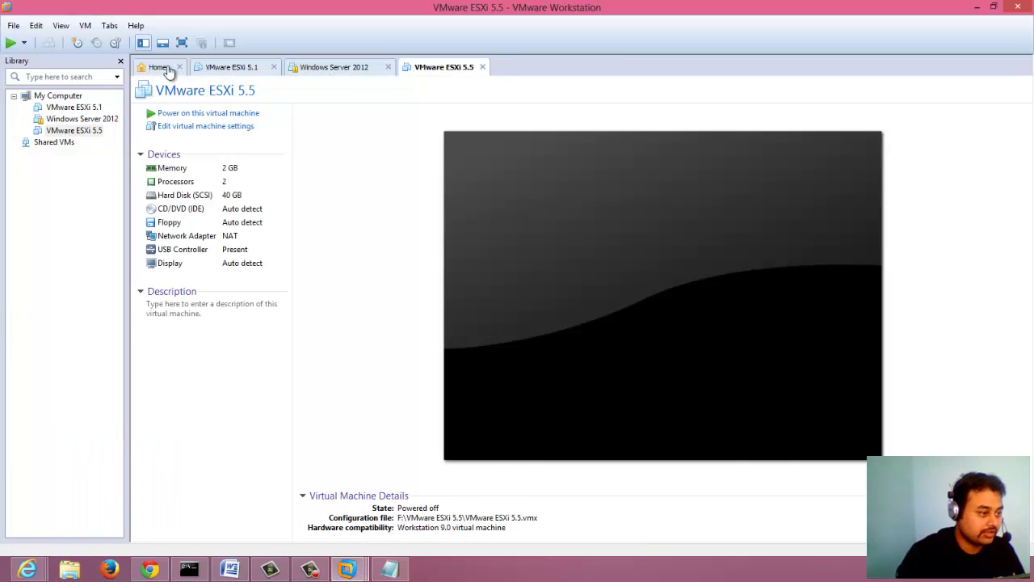
{"action": "left_click", "coordinate": [164, 68]}
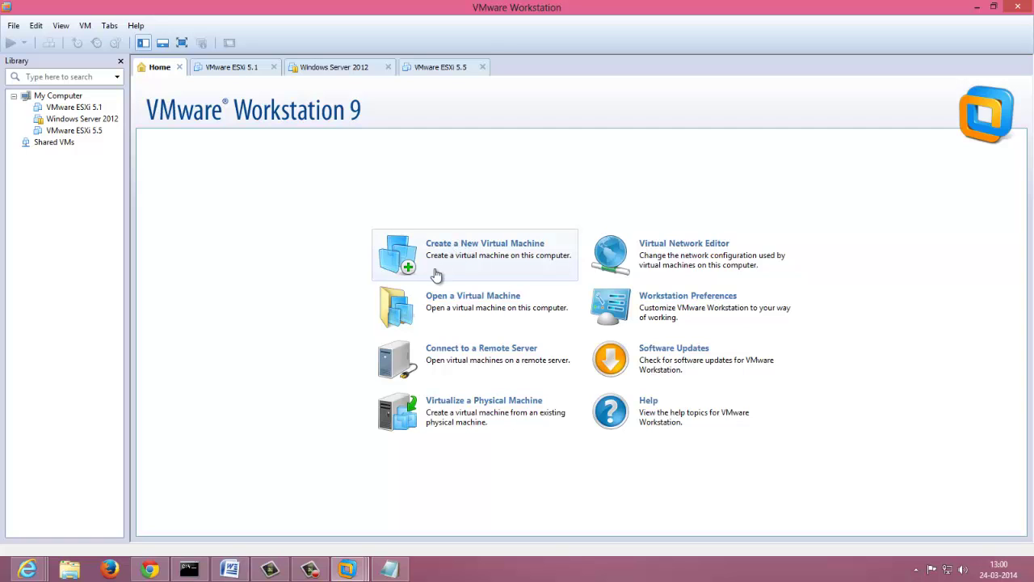
{"action": "left_click", "coordinate": [467, 251]}
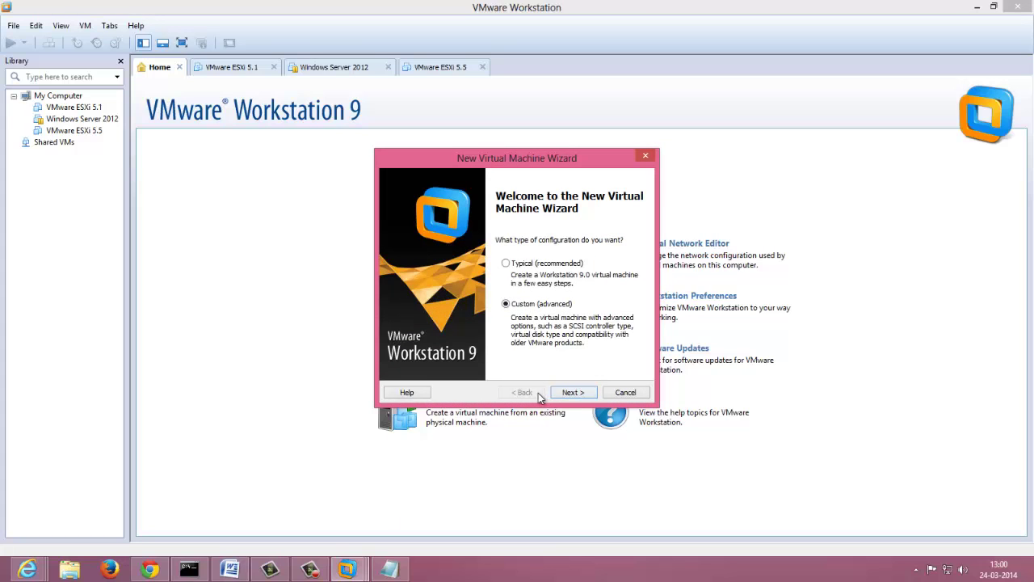
Choose a custom configuration with Workstation 9.0 hardware compatibility and the option to install the operating system later.
{"action": "left_click", "coordinate": [575, 393]}
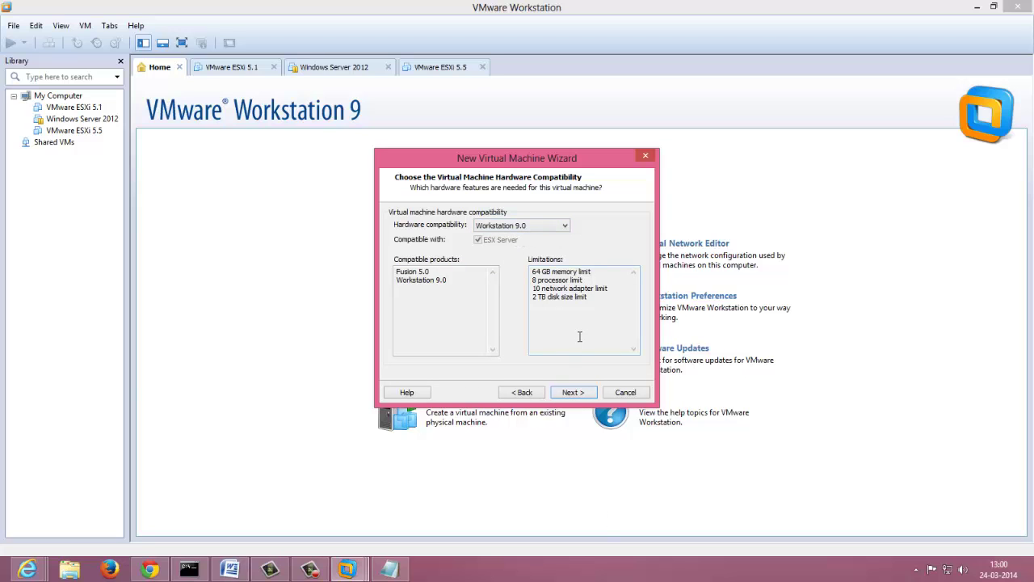
{"action": "left_click", "coordinate": [569, 394]}
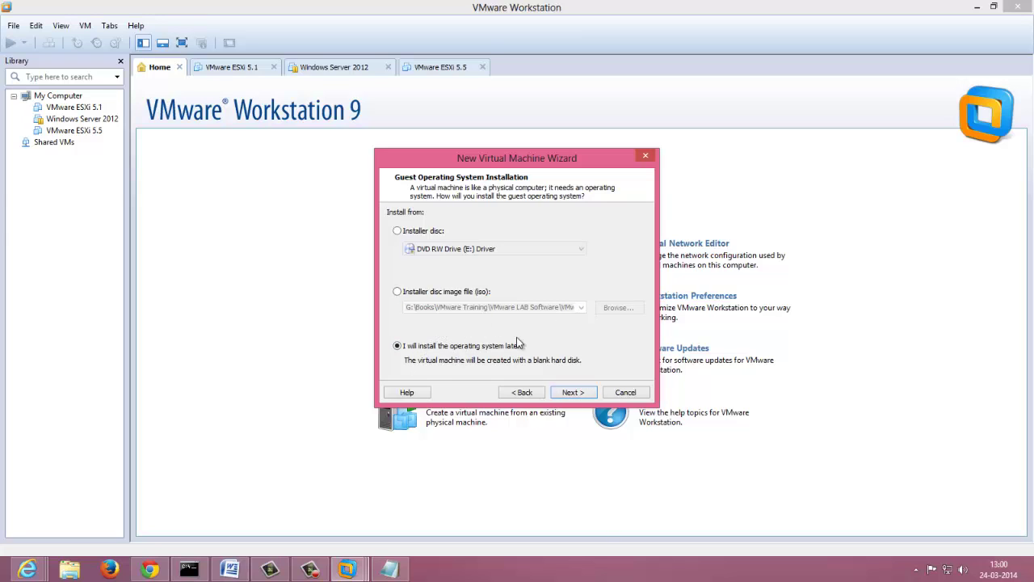
{"action": "left_click", "coordinate": [572, 394]}
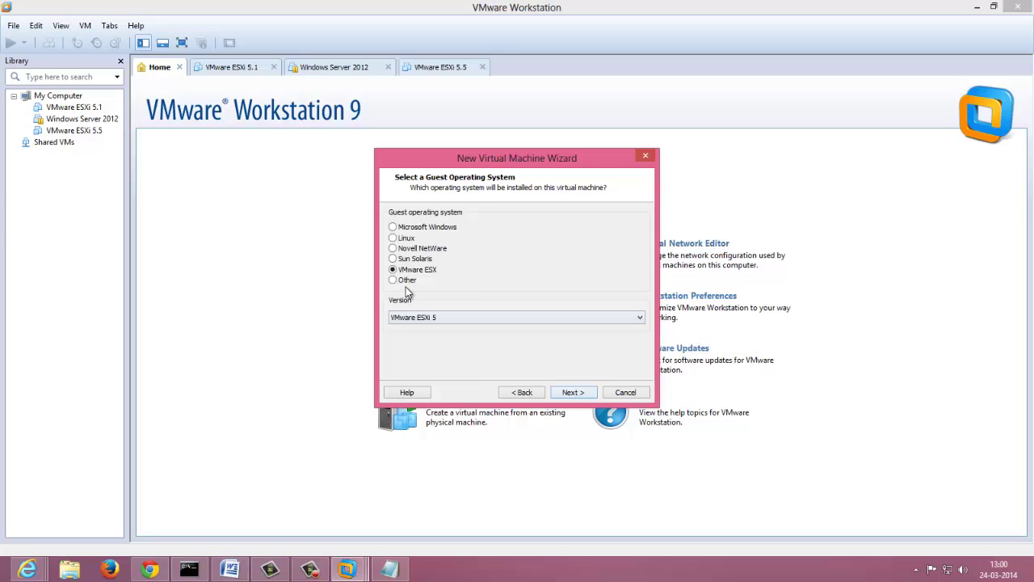
Select VMware ESX as the guest operating system with version VMware ESXi 5.
{"action": "left_click", "coordinate": [412, 227]}
{"action": "left_click", "coordinate": [416, 271]}
{"action": "left_click", "coordinate": [643, 323]}
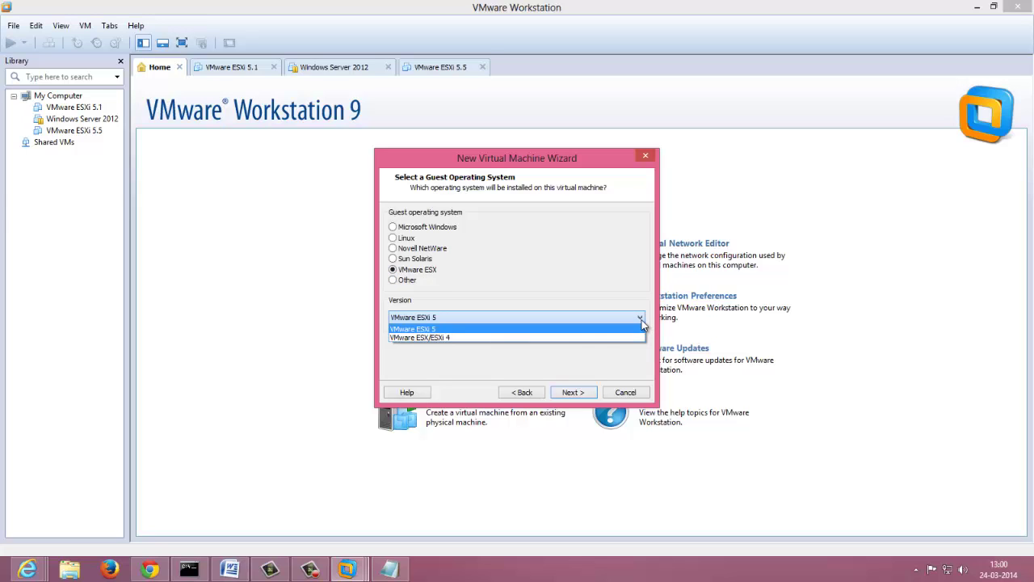
{"action": "left_click", "coordinate": [643, 323]}
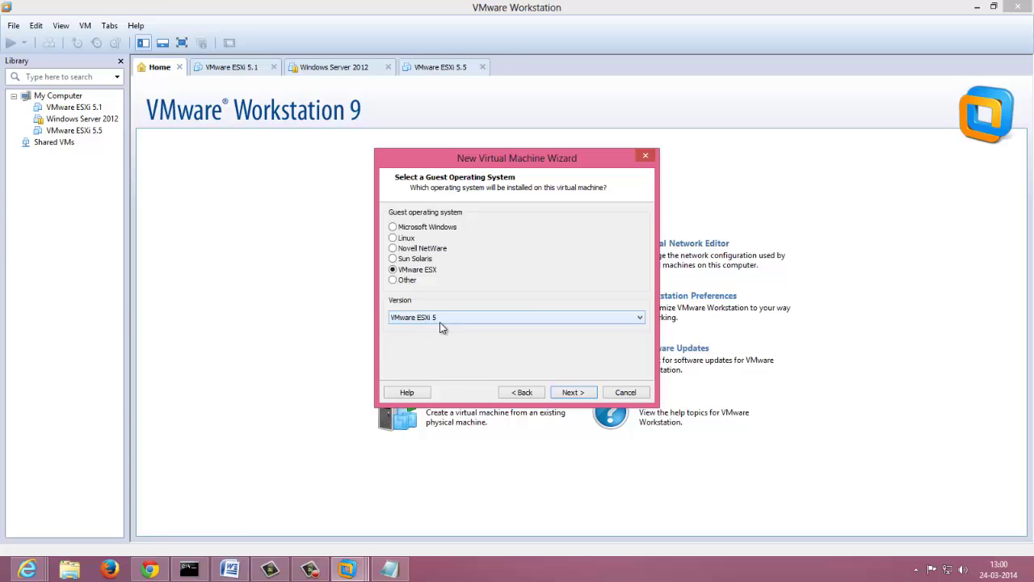
{"action": "left_click", "coordinate": [571, 392]}
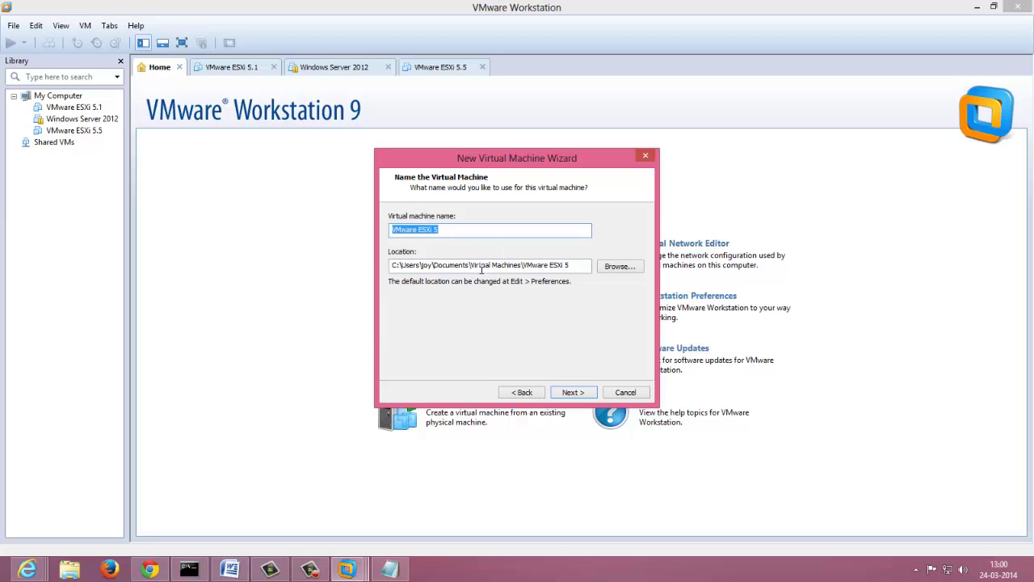
Set the virtual machine's location to F:\VMware ESXi 5.5 -2, based on the existing VMware ESXi 5.5 folder on LAB Storage.
{"action": "left_click", "coordinate": [628, 270]}
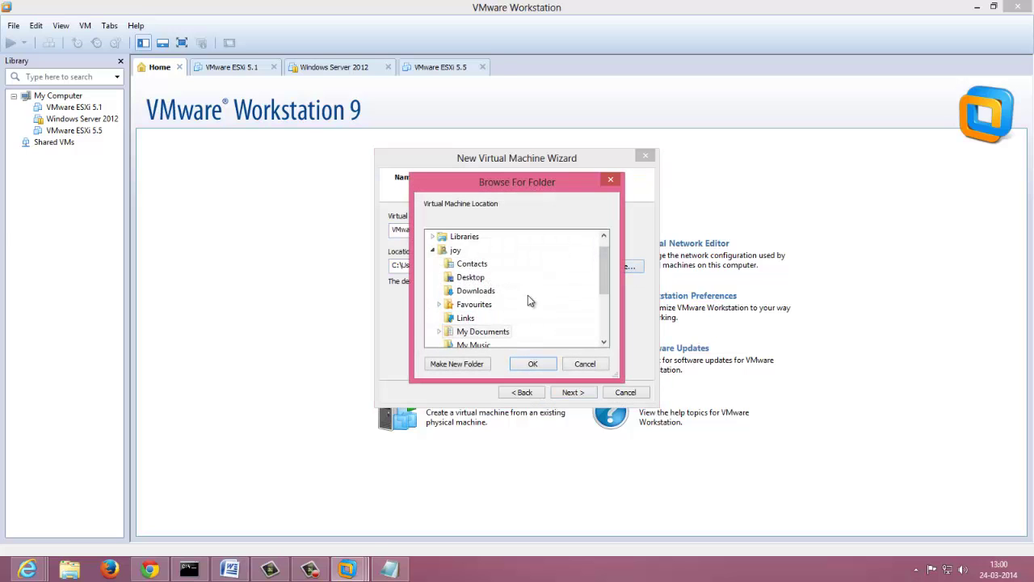
{"action": "left_click", "coordinate": [435, 250]}
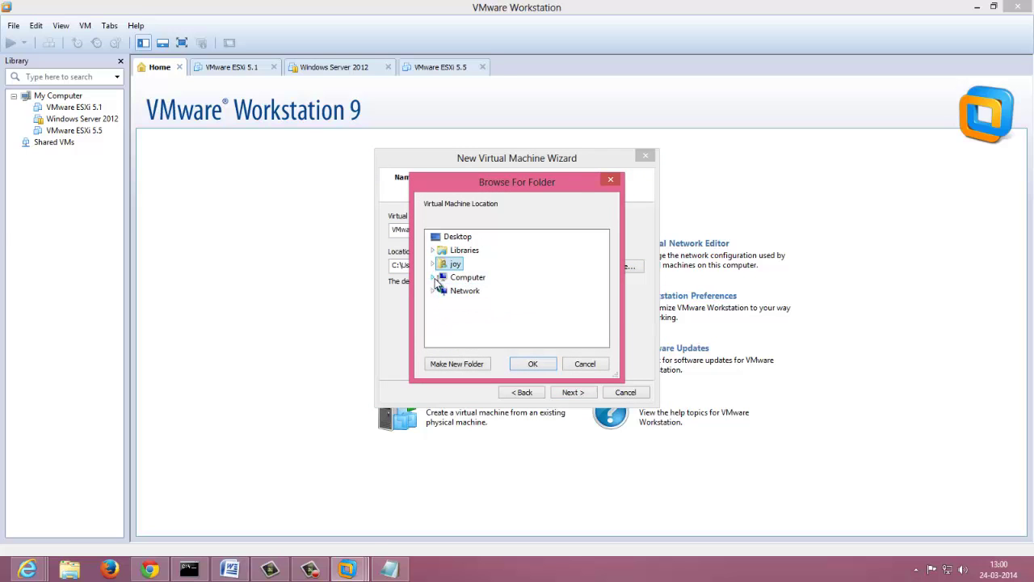
{"action": "left_click", "coordinate": [432, 277]}
{"action": "left_click", "coordinate": [476, 319]}
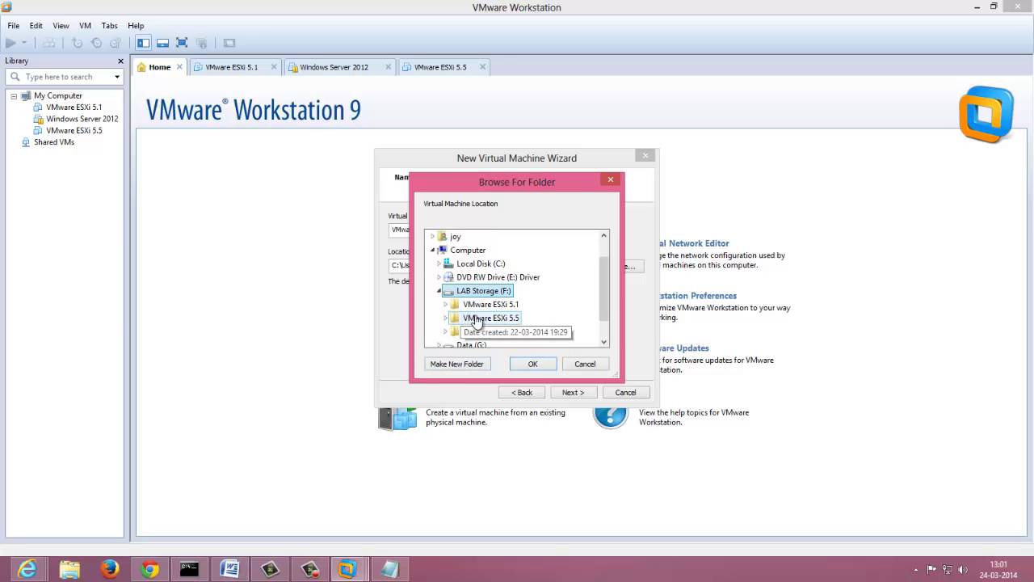
{"action": "left_click", "coordinate": [481, 318]}
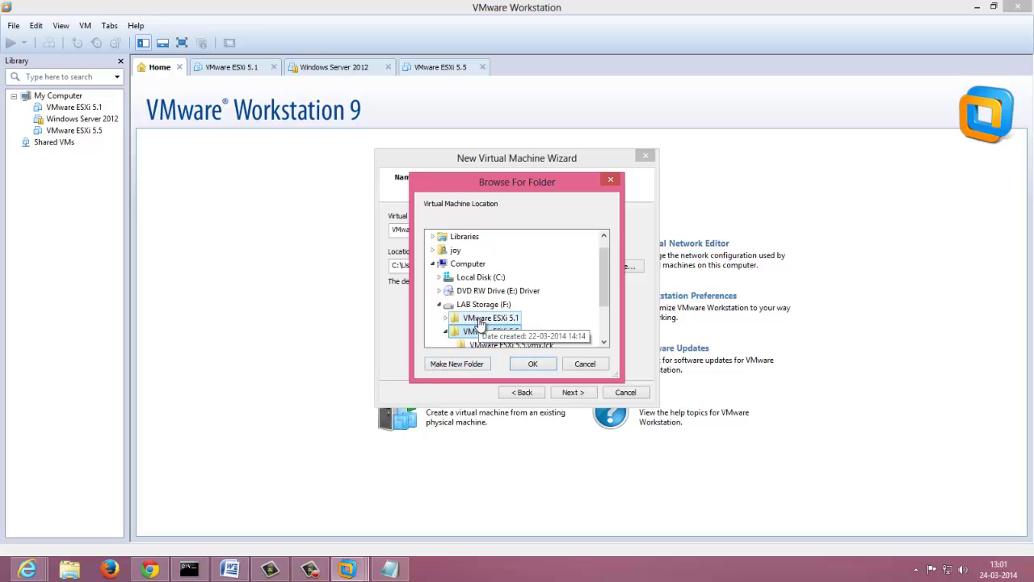
{"action": "left_click", "coordinate": [532, 364]}
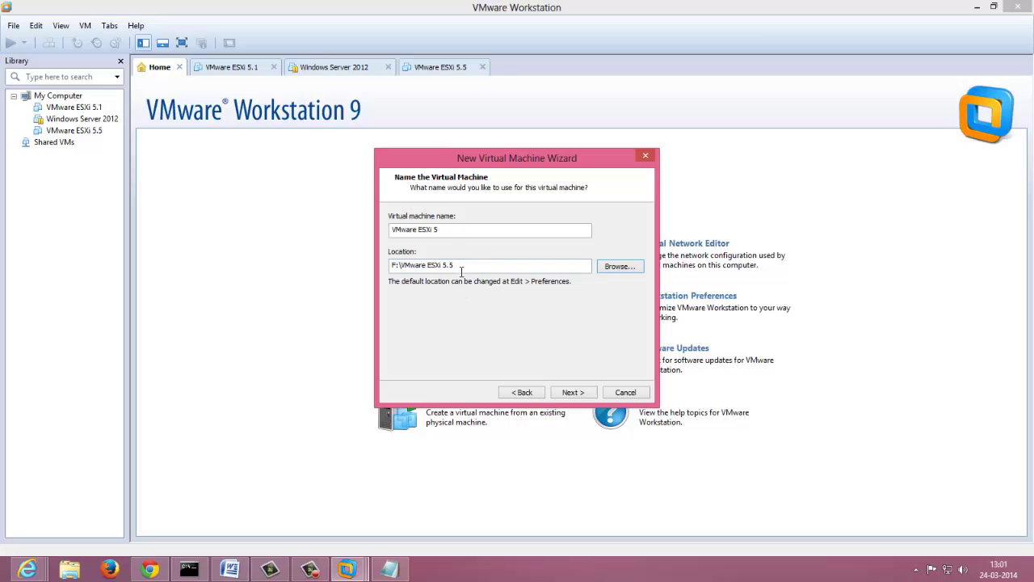
{"action": "left_click", "coordinate": [464, 268]}
{"action": "type", "text": "-2"}
Name the virtual machine VMware ESXi 5.2 - 2 and continue to the processor configuration.
{"action": "left_click", "coordinate": [444, 231]}
{"action": "type", "text": ".2"}
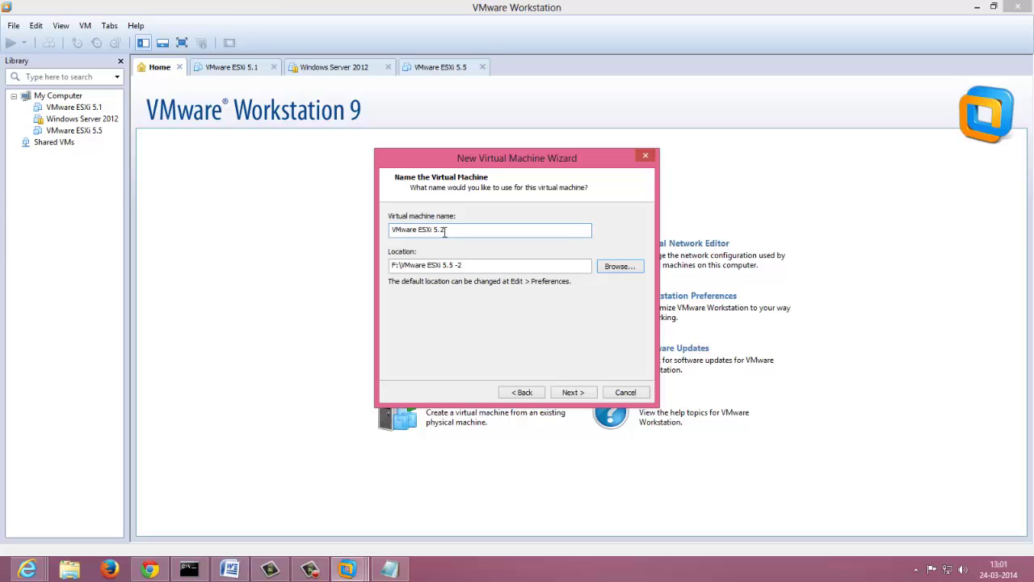
{"action": "type", "text": "- 2"}
{"action": "left_click", "coordinate": [573, 393]}
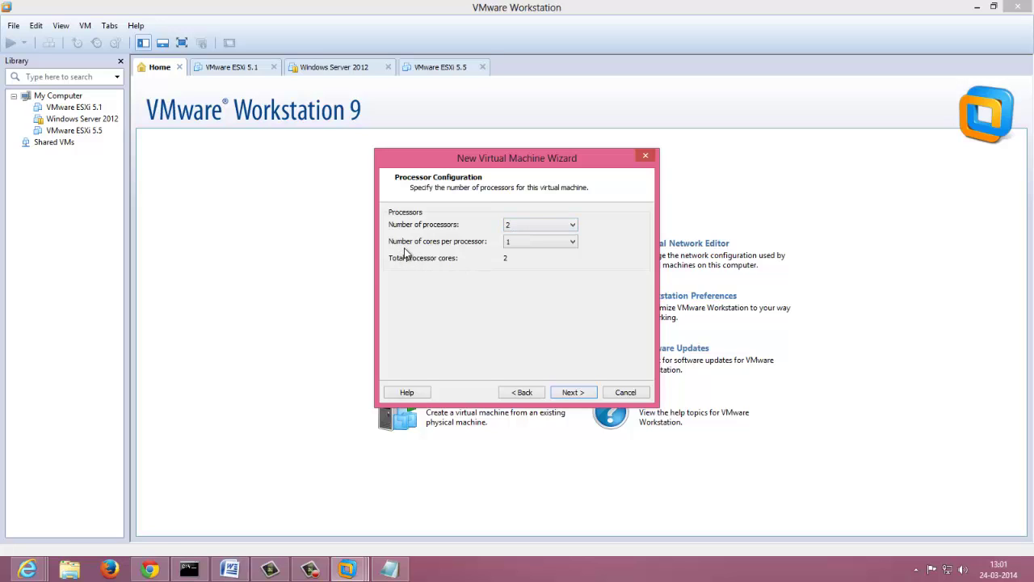
Accept 2 processors with 1 core each, 2048 MB of memory and NAT networking for the virtual machine.
{"action": "left_click", "coordinate": [572, 391]}
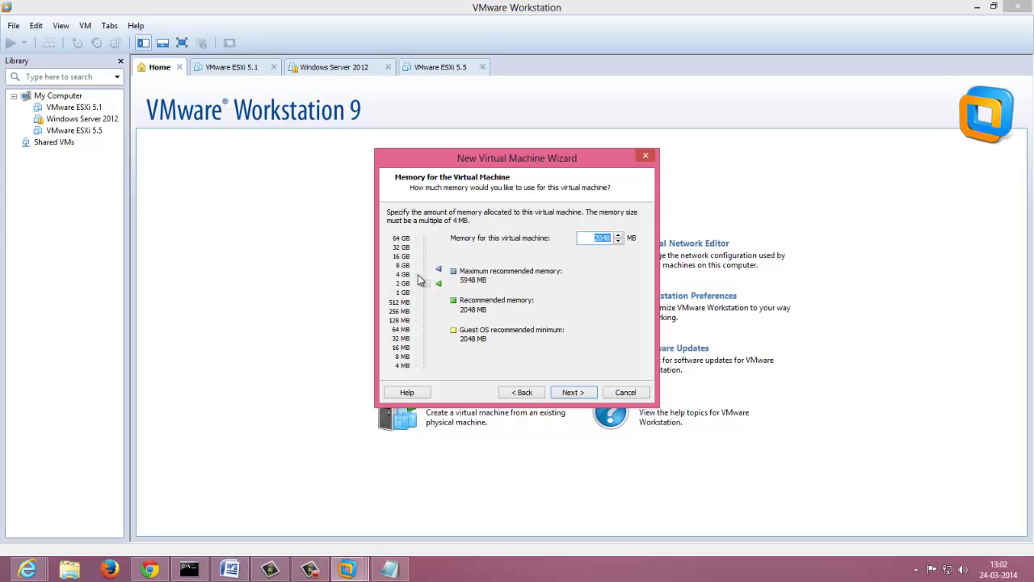
{"action": "left_click", "coordinate": [578, 393]}
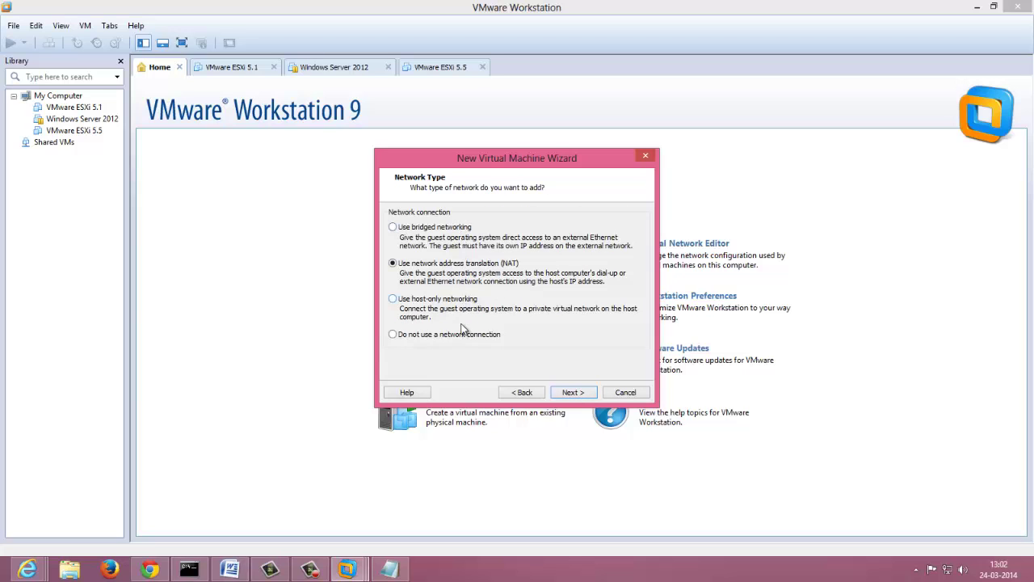
{"action": "left_click", "coordinate": [576, 394]}
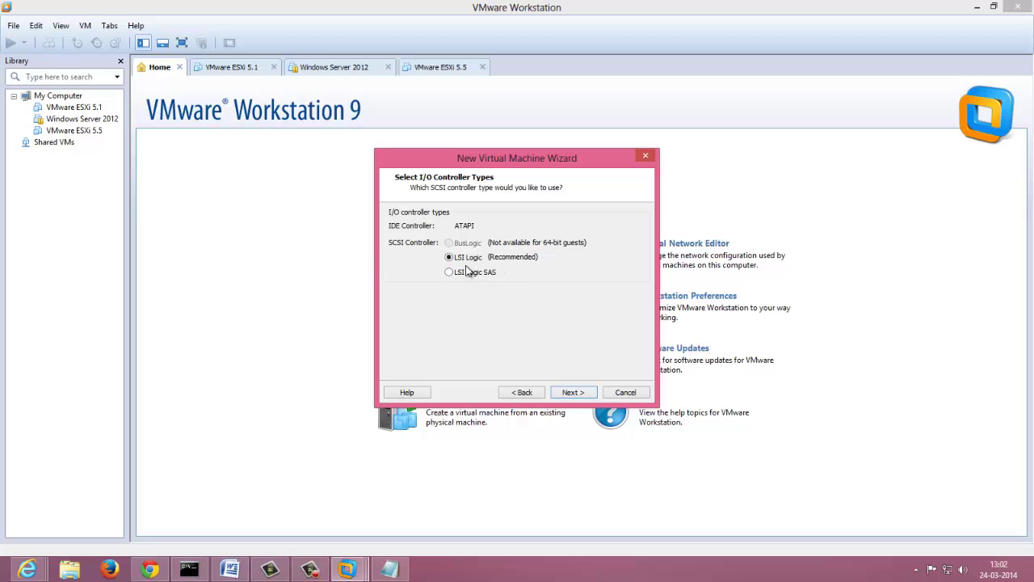
Accept the LSI Logic SCSI controller and a new virtual disk of type SCSI.
{"action": "left_click", "coordinate": [570, 393]}
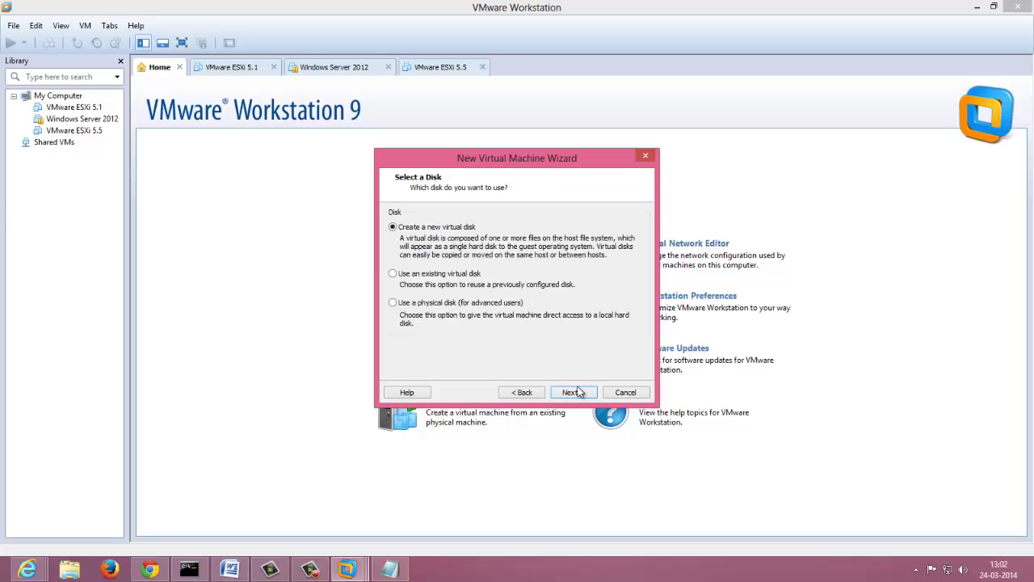
{"action": "left_click", "coordinate": [570, 393]}
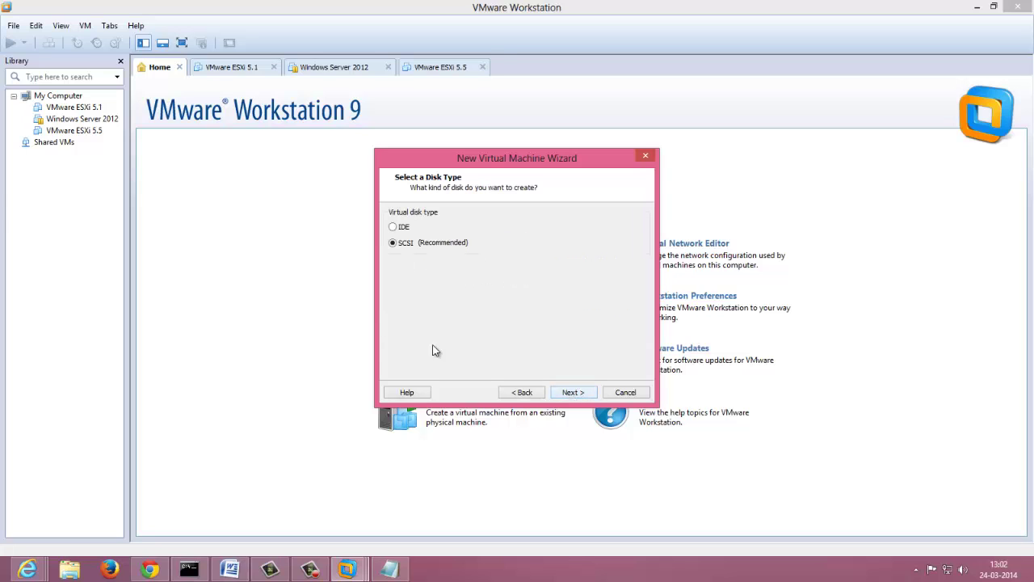
{"action": "left_click", "coordinate": [574, 393]}
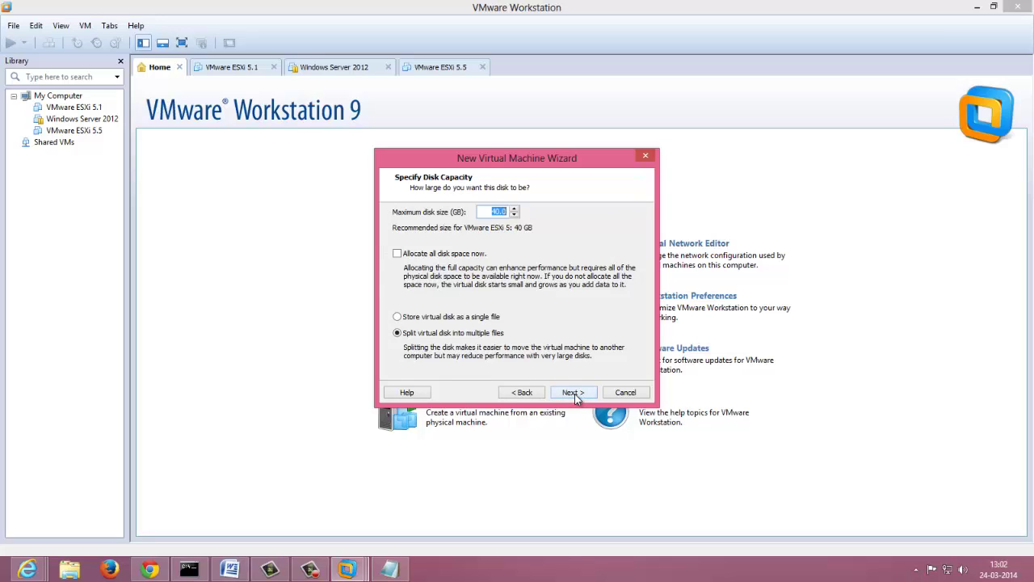
Store the 40 GB virtual disk as a single file with the suggested file name and finish creating the virtual machine.
{"action": "left_click", "coordinate": [444, 318]}
{"action": "left_click", "coordinate": [570, 394]}
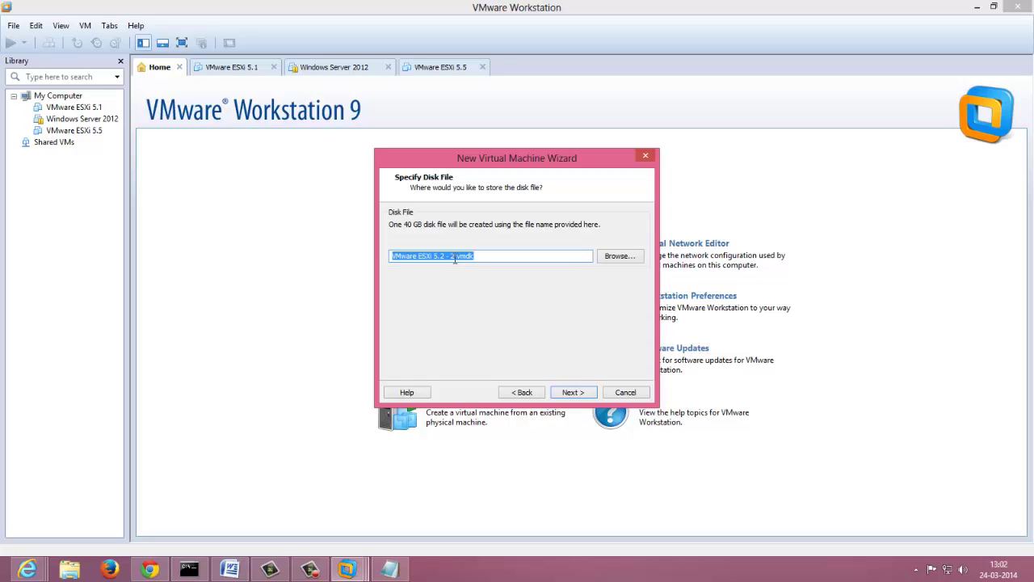
{"action": "left_click", "coordinate": [573, 392]}
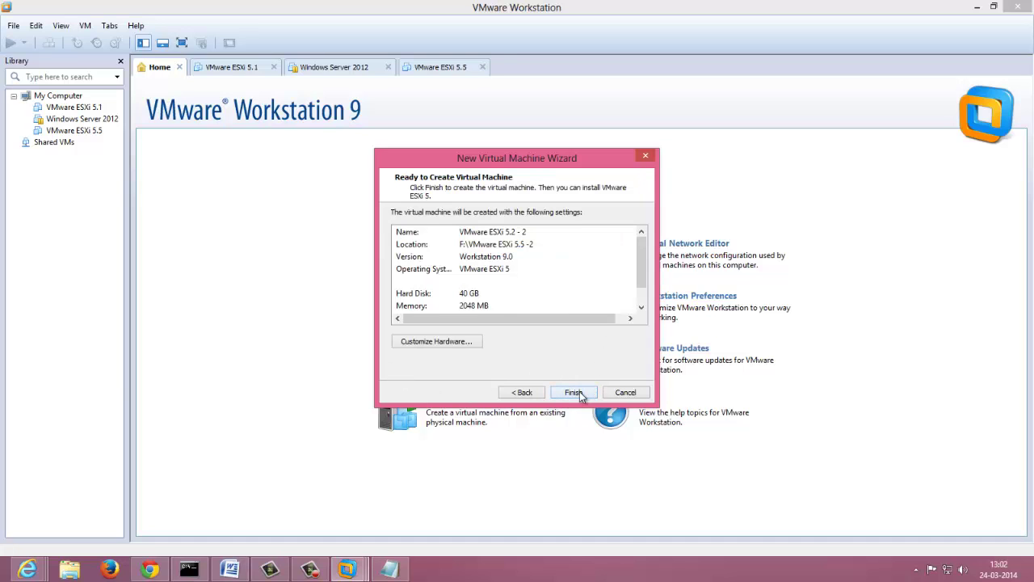
{"action": "left_click", "coordinate": [579, 391]}
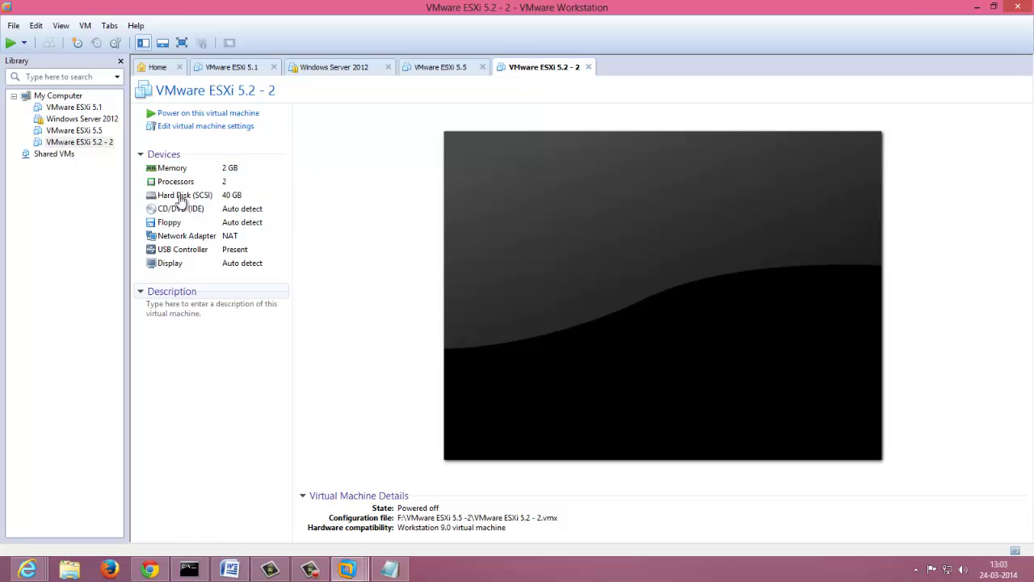
Set the new virtual machine's memory to 4096 MB and its CD/DVD drive to use an ISO image file.
{"action": "left_click", "coordinate": [198, 127]}
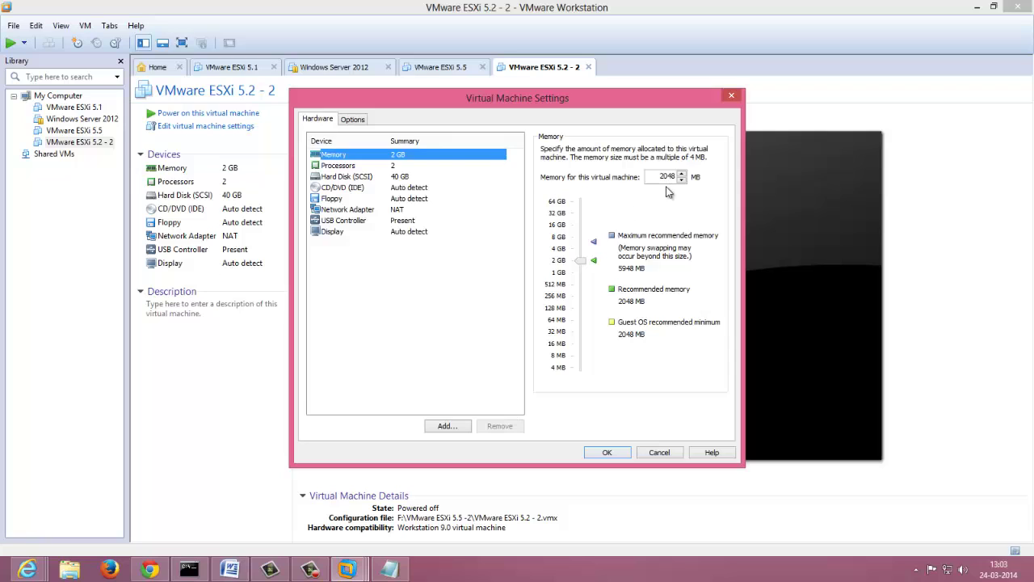
{"action": "left_click_drag", "start_coordinate": [578, 263], "coordinate": [580, 253]}
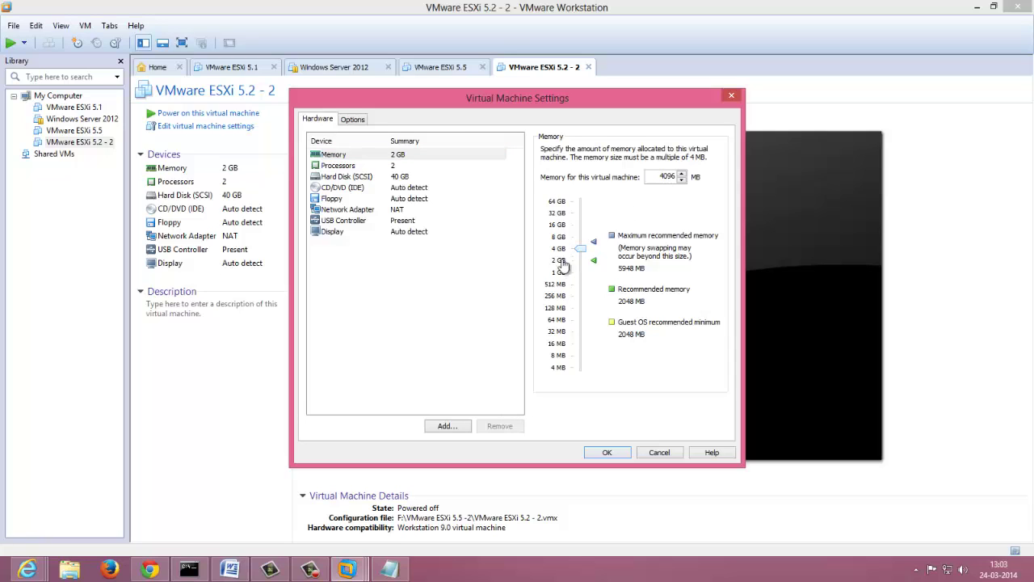
{"action": "left_click", "coordinate": [338, 188]}
{"action": "left_click", "coordinate": [578, 227]}
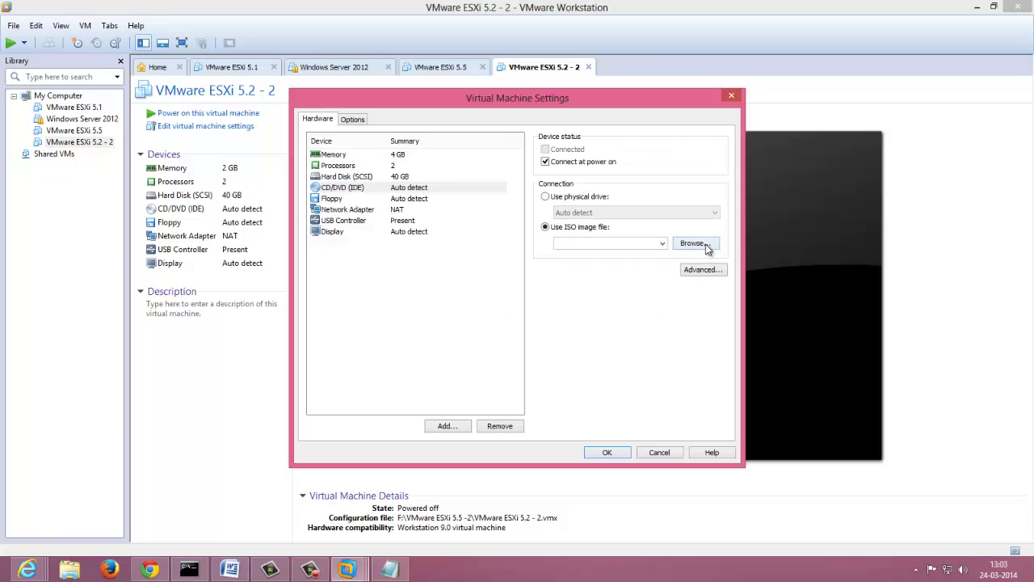
Load VMware-VMvisor-Installer-5.5.0.update01-1623387.x86_64 from G:\Books\VMware Training\VMware LAB Software as the drive's ISO image and save the settings.
{"action": "left_click", "coordinate": [703, 244]}
{"action": "left_click", "coordinate": [346, 334]}
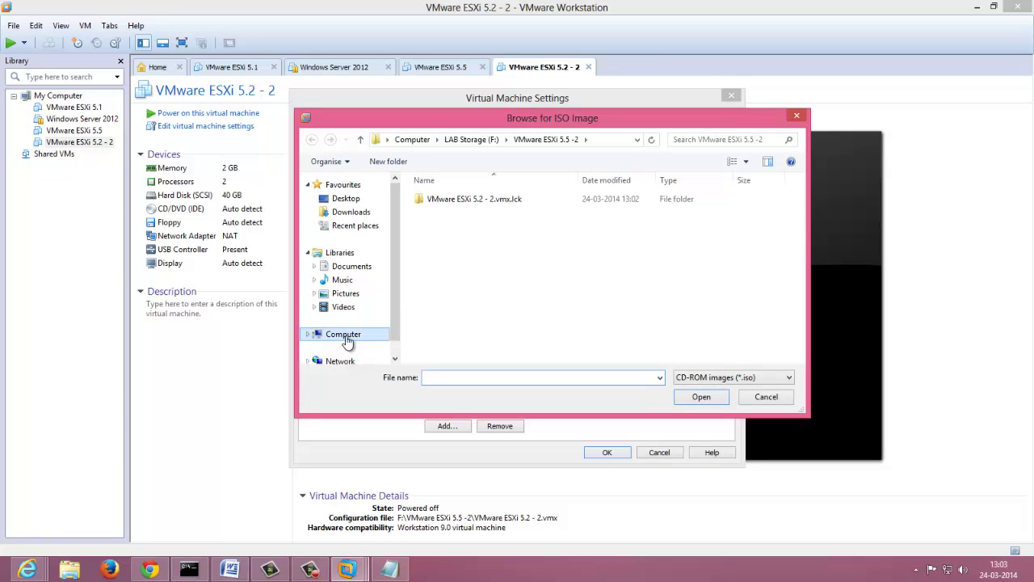
{"action": "double_click", "coordinate": [514, 258]}
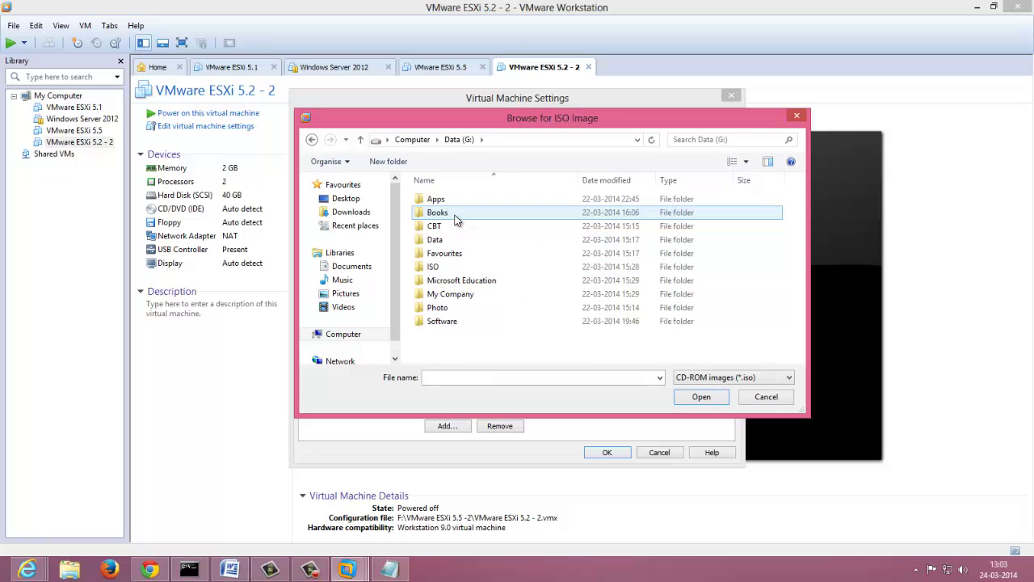
{"action": "double_click", "coordinate": [453, 211]}
{"action": "double_click", "coordinate": [454, 212]}
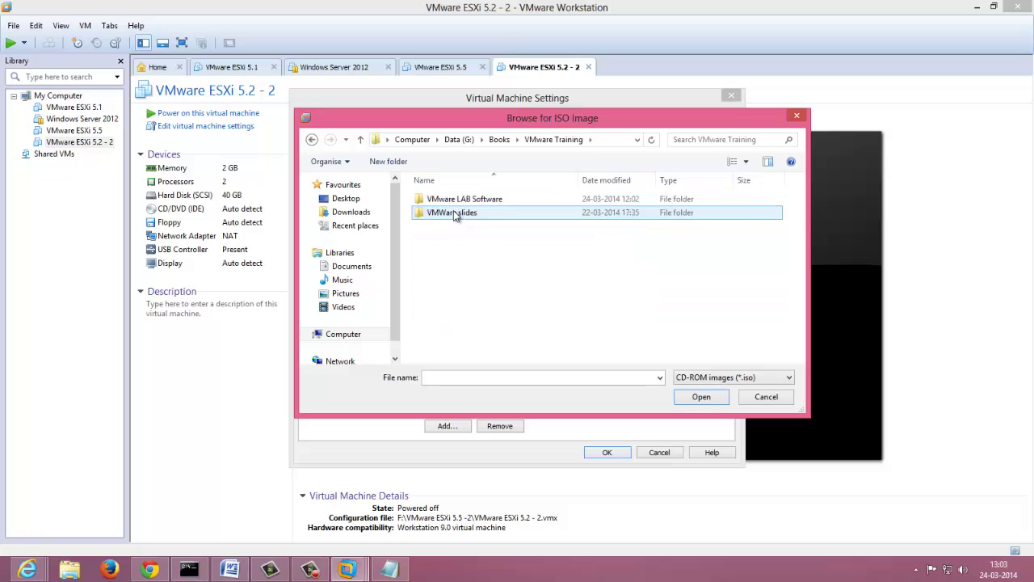
{"action": "double_click", "coordinate": [457, 199]}
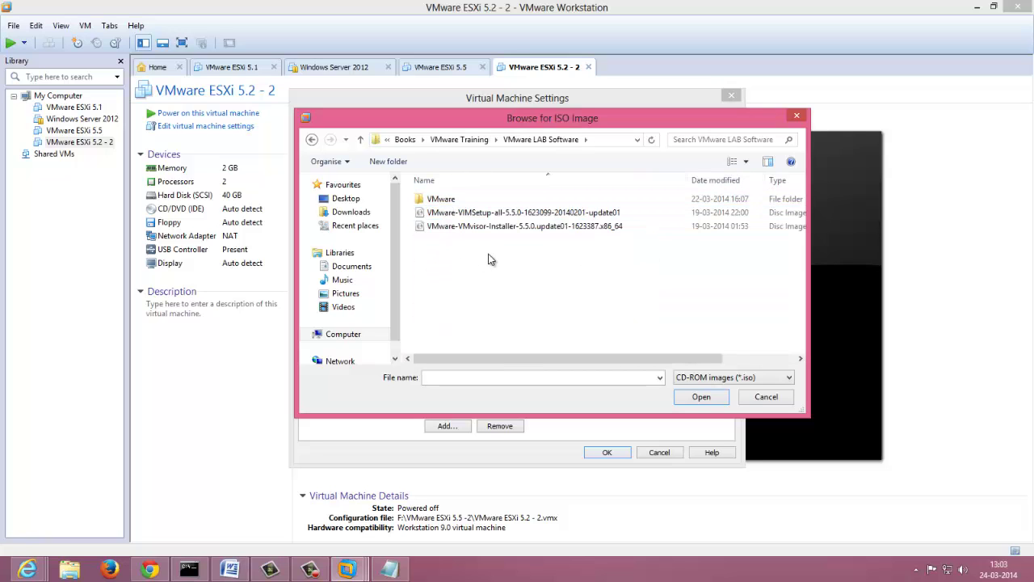
{"action": "left_click", "coordinate": [490, 227]}
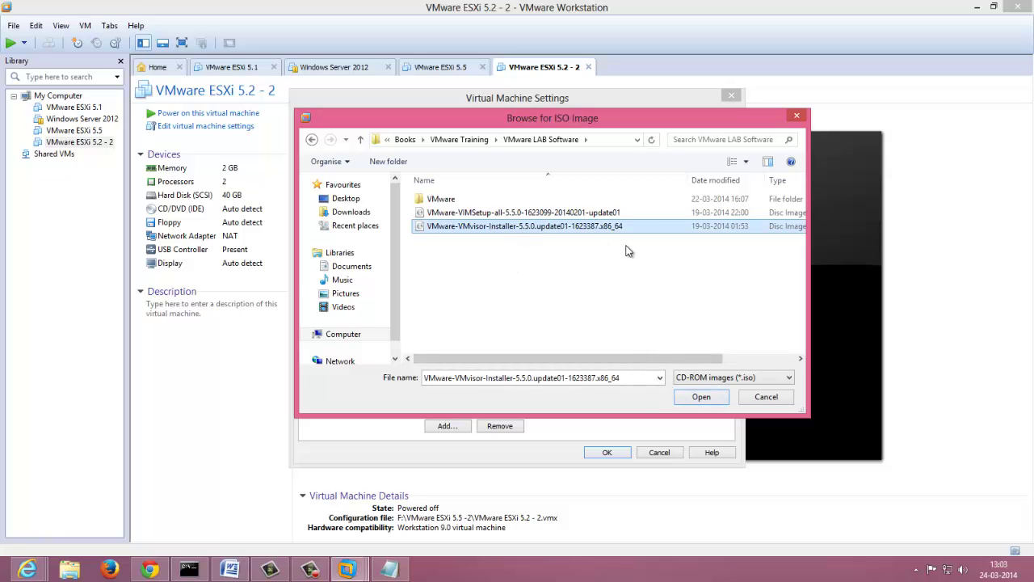
{"action": "left_click", "coordinate": [697, 396]}
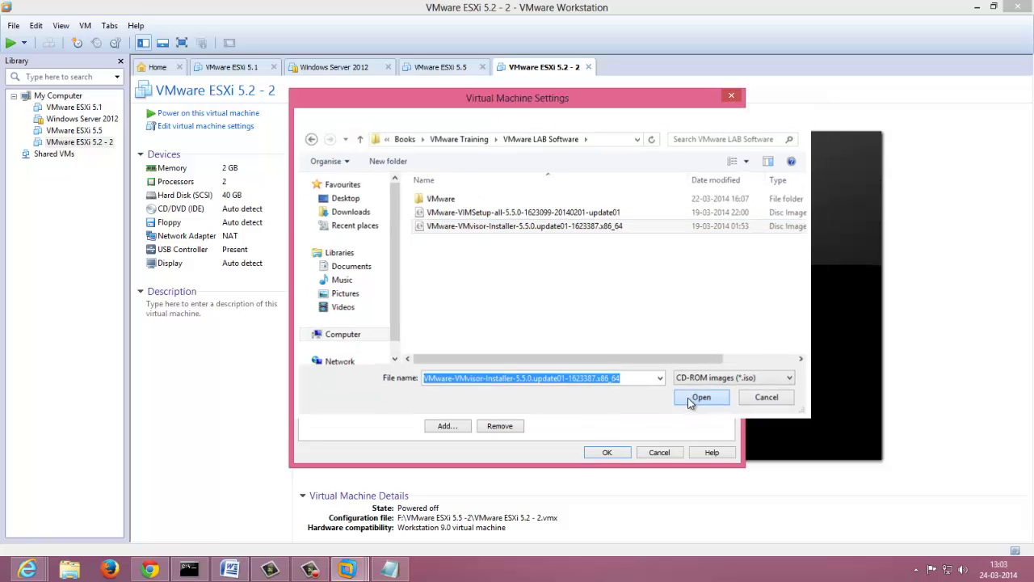
{"action": "left_click", "coordinate": [606, 453]}
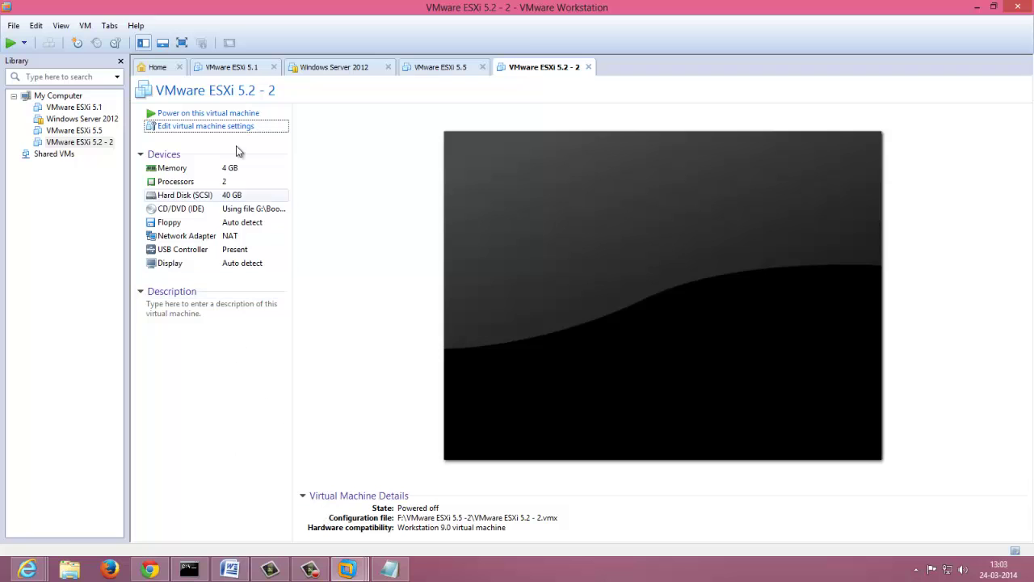
Power on the VMware ESXi 5.2 - 2 virtual machine, switching to full screen and back while it boots.
{"action": "left_click", "coordinate": [235, 115]}
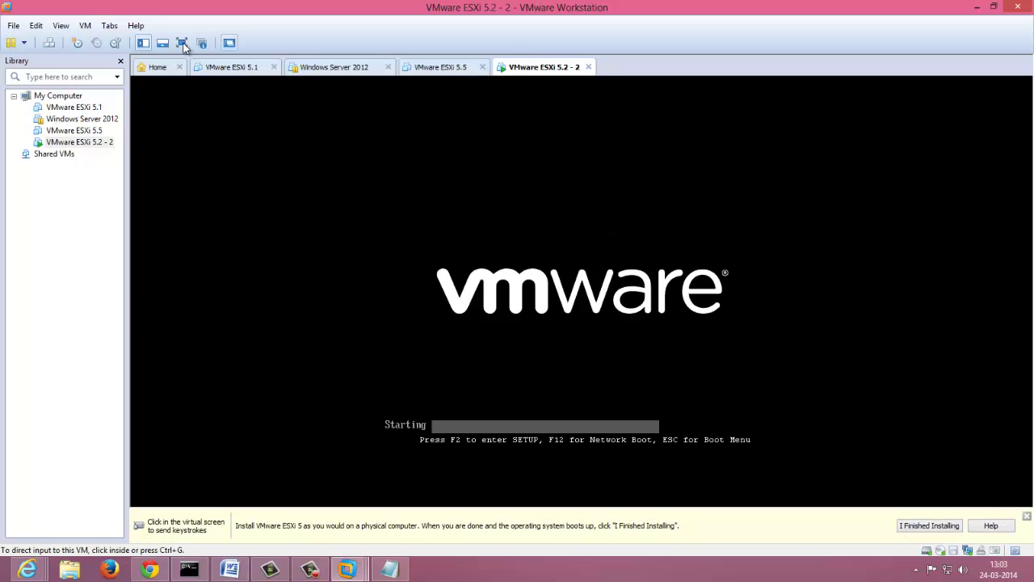
{"action": "left_click", "coordinate": [182, 42]}
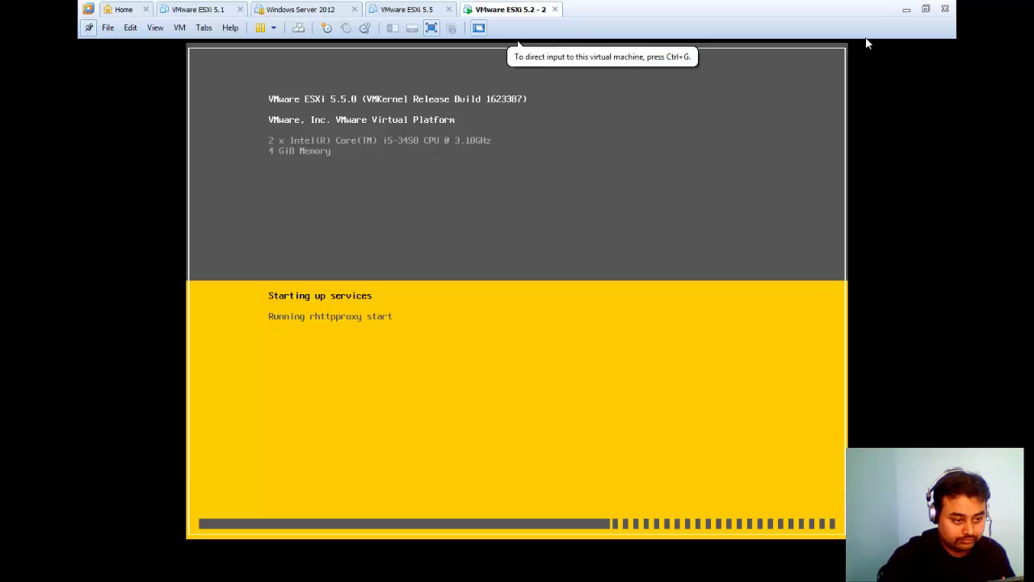
{"action": "left_click", "coordinate": [926, 8]}
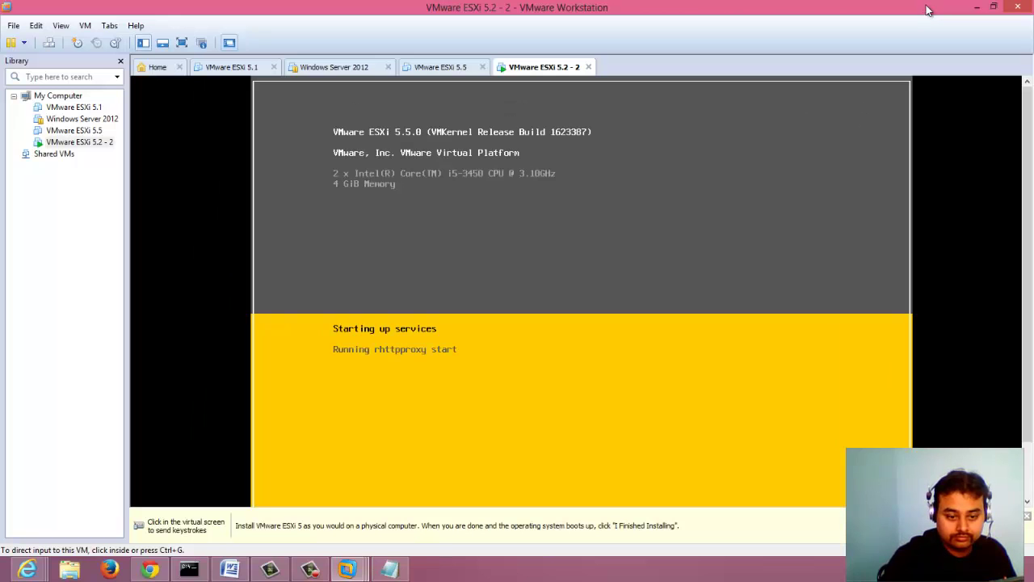
Show the ESXi 5.5.0 installer in full screen, continue past its welcome page and accept the End User License Agreement.
{"action": "mouse_move", "coordinate": [310, 570]}
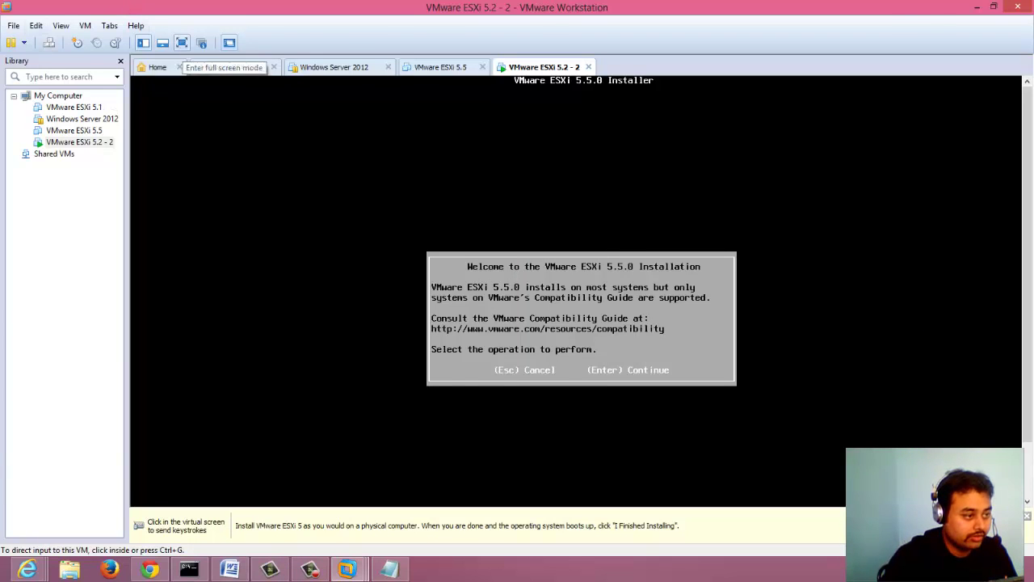
{"action": "left_click", "coordinate": [182, 42]}
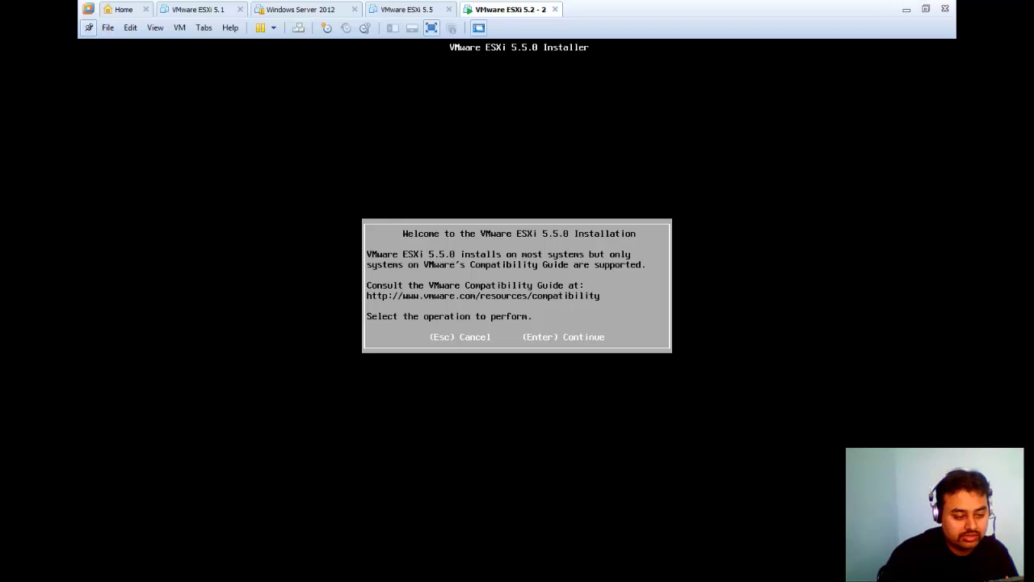
{"action": "key", "text": "Return"}
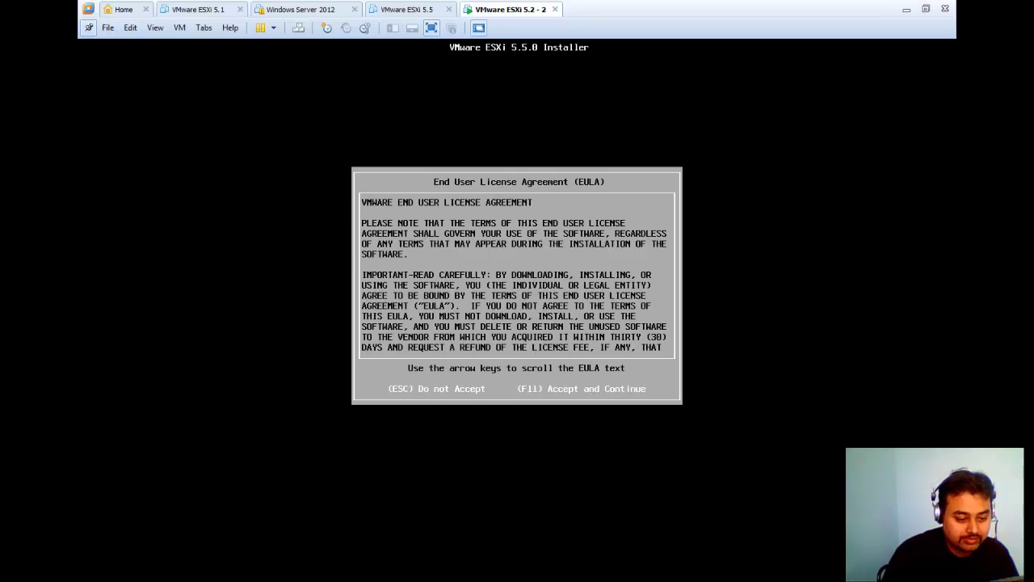
{"action": "key", "text": "F11"}
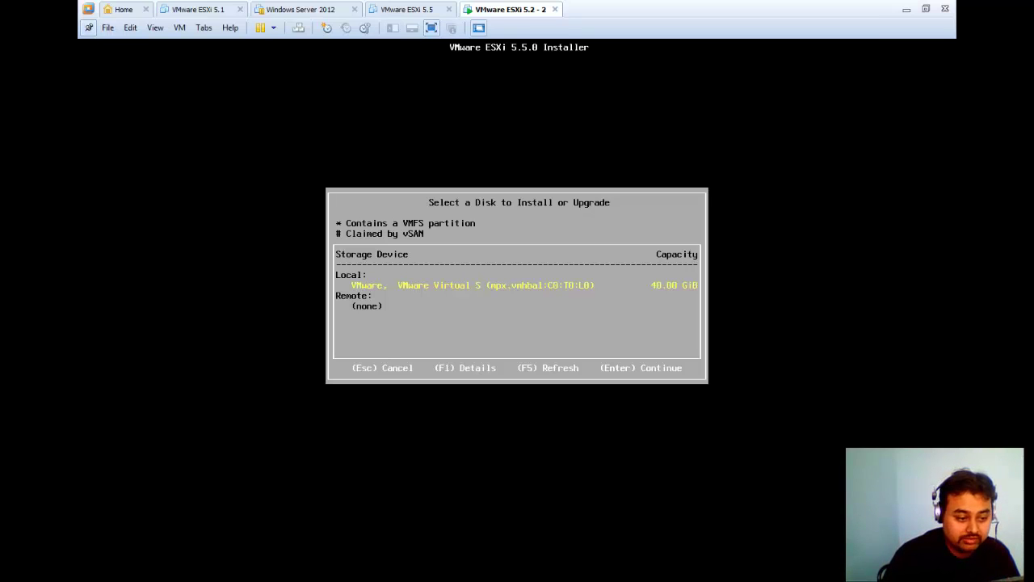
Choose the local 40 GiB VMware virtual disk as the install target and US Default as the keyboard layout.
{"action": "key", "text": "Return"}
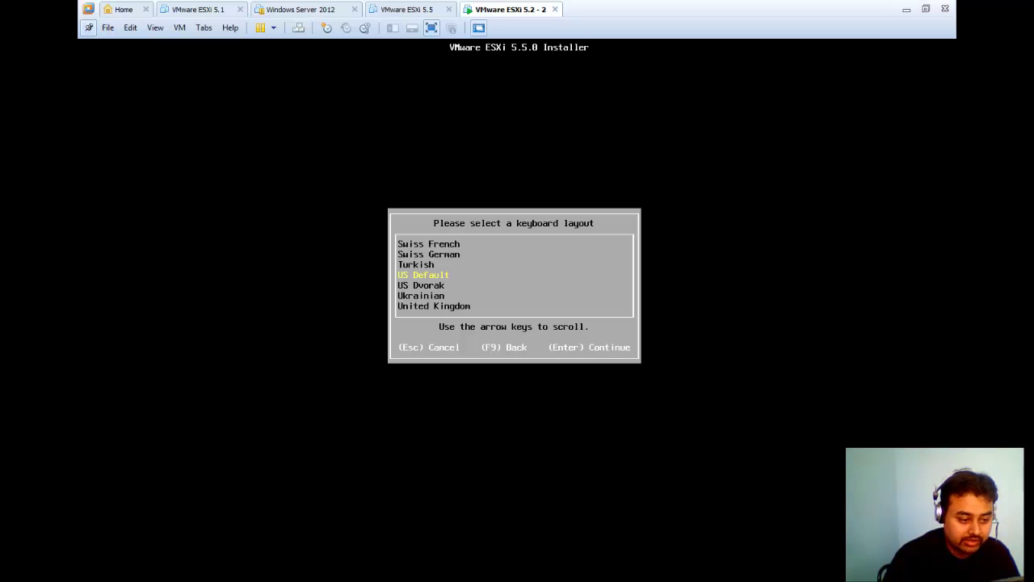
{"action": "key", "text": "Return"}
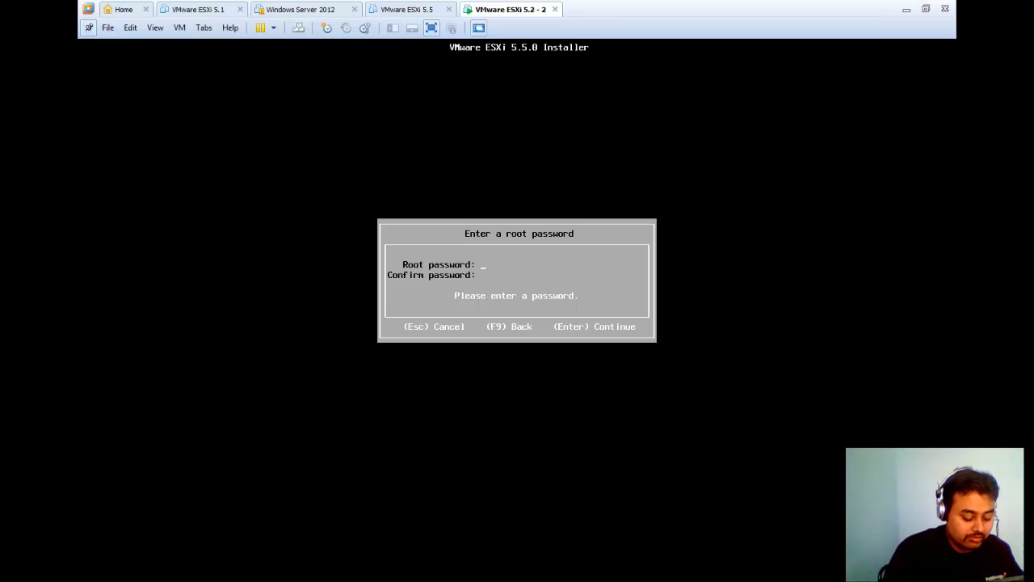
Enter and confirm the root password for the ESXi host and continue to the system scan.
{"action": "type", "text": "******"}
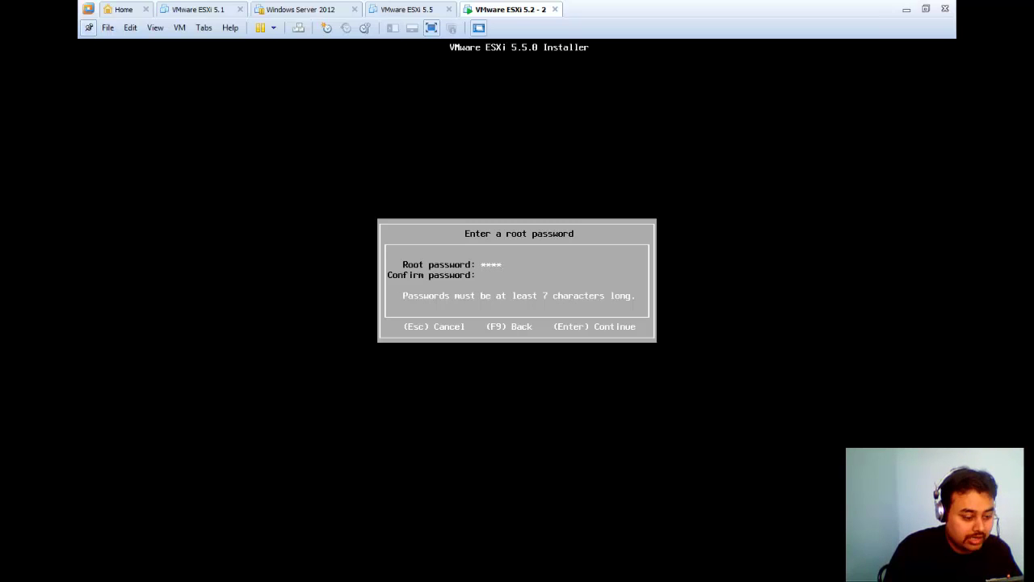
{"action": "type", "text": "**"}
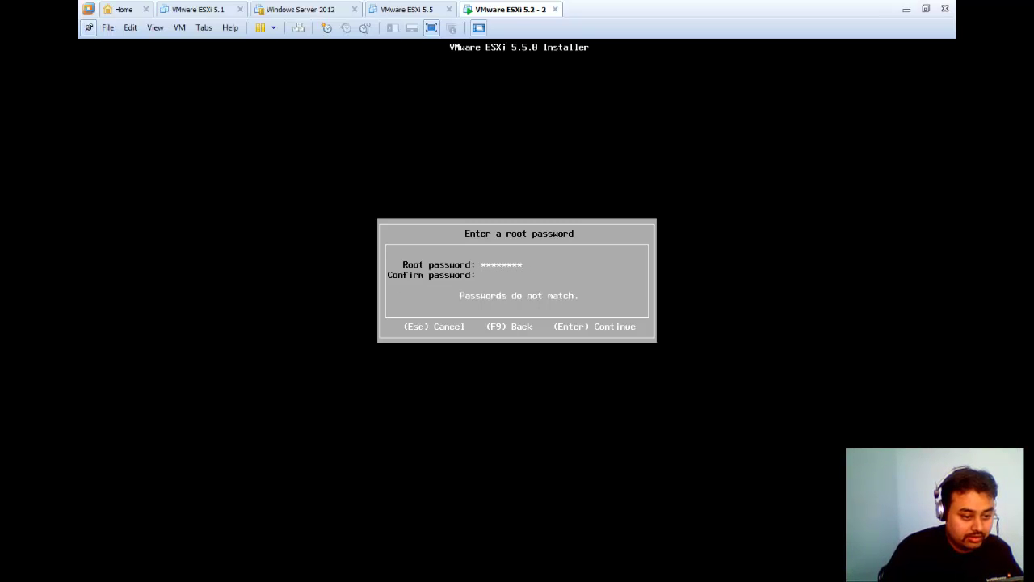
{"action": "type", "text": "**"}
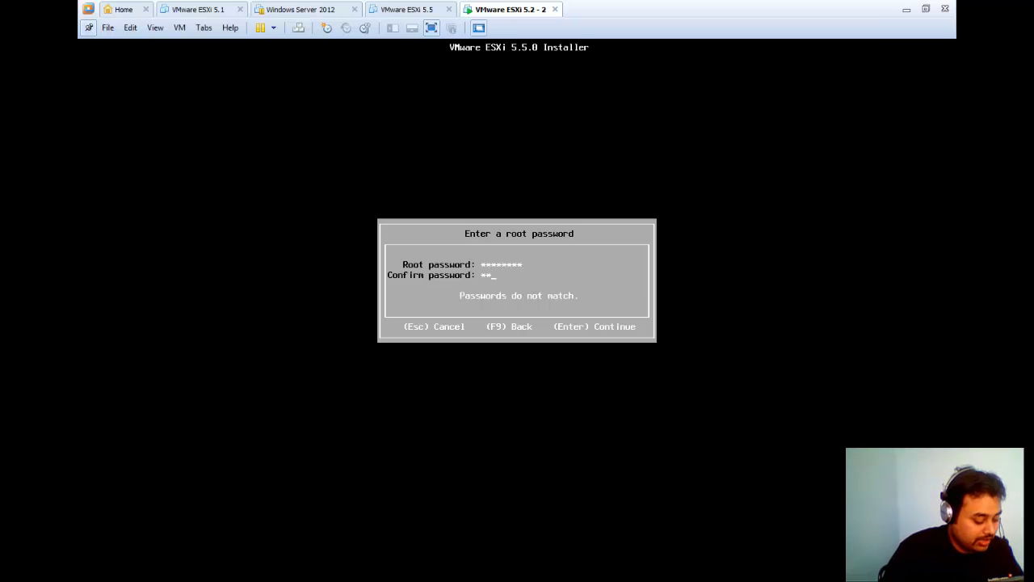
{"action": "type", "text": "******"}
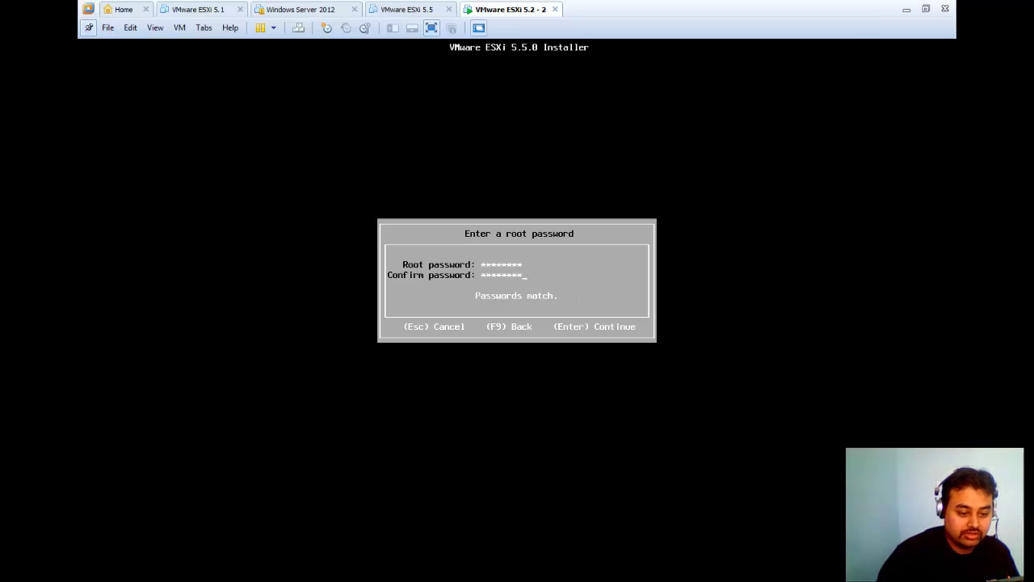
{"action": "key", "text": "Return"}
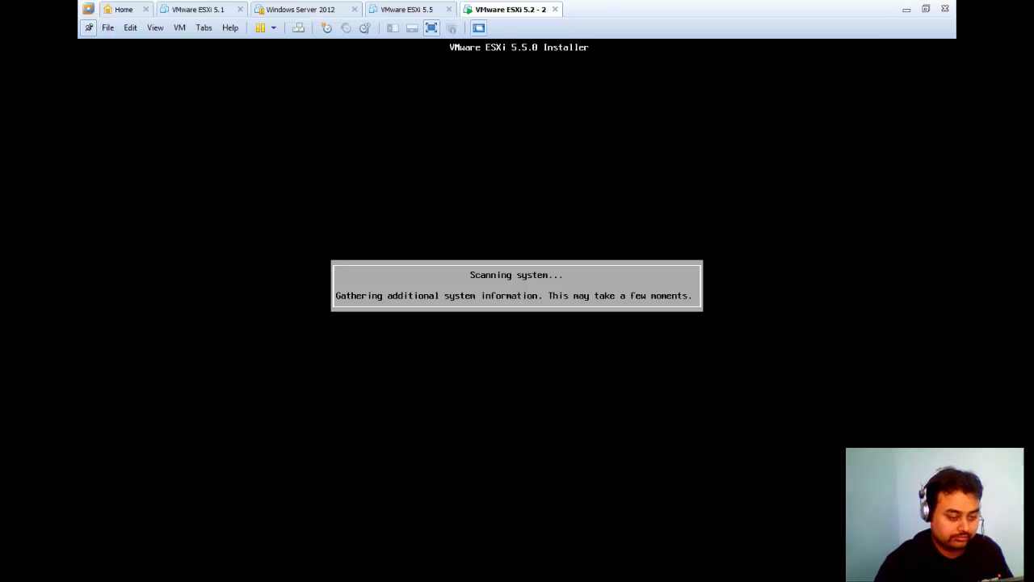
Leave full screen and confirm the installation of ESXi 5.5.0 on disk mpx.vmhba1:C0:T0:L0.
{"action": "left_click", "coordinate": [925, 9]}
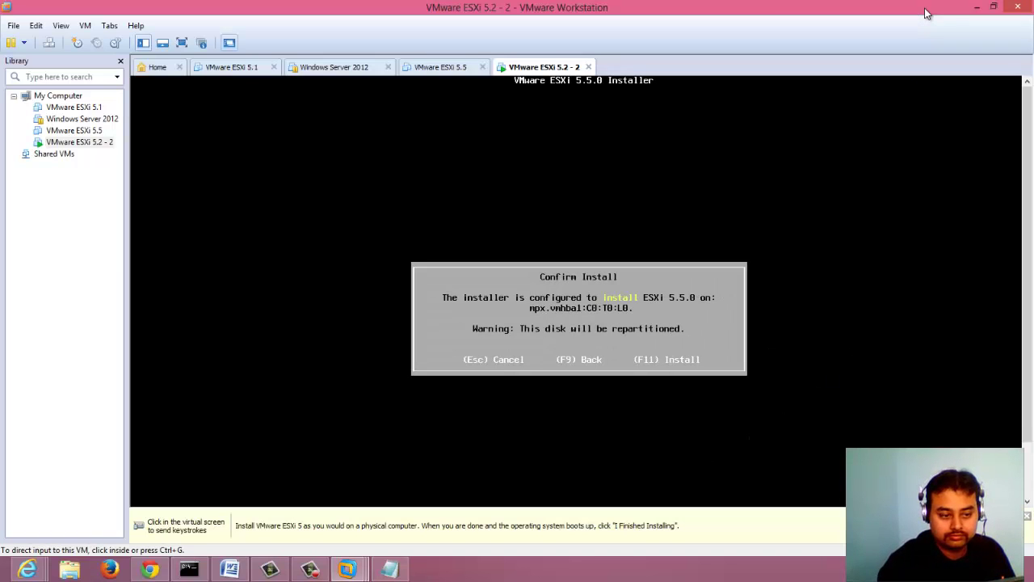
{"action": "left_click", "coordinate": [849, 288]}
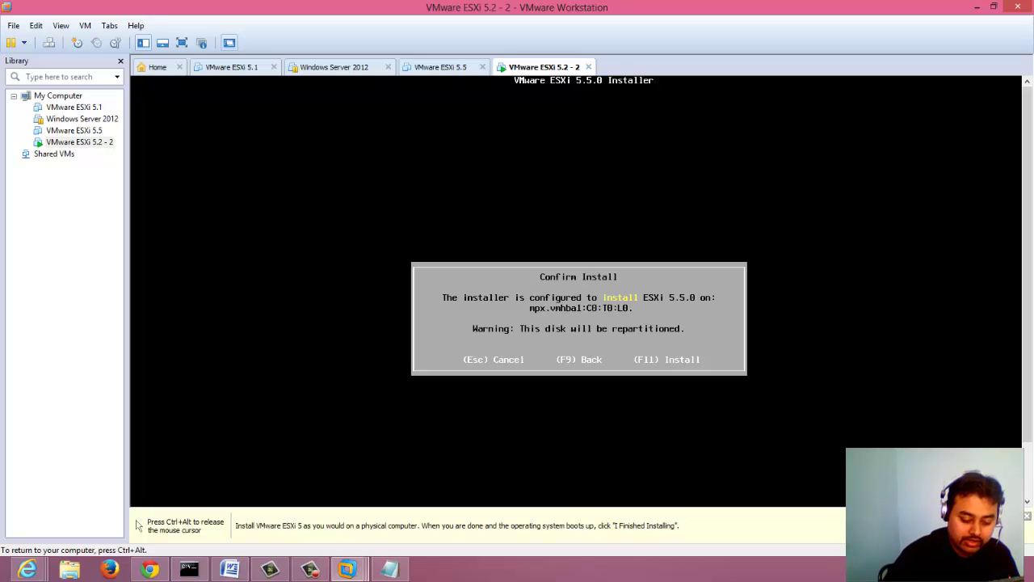
{"action": "key", "text": "F11"}
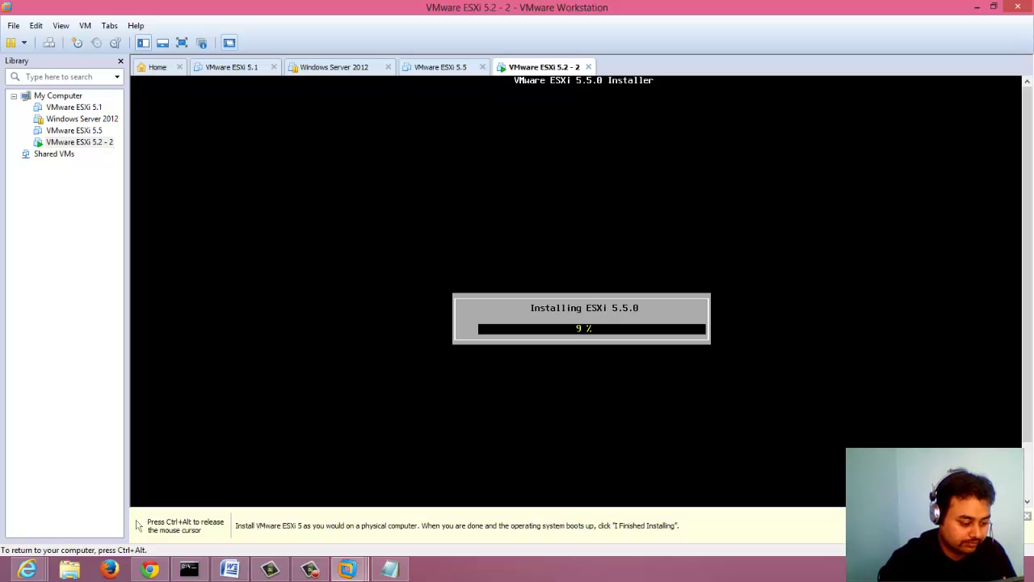
{"action": "key", "text": "ctrl+alt"}
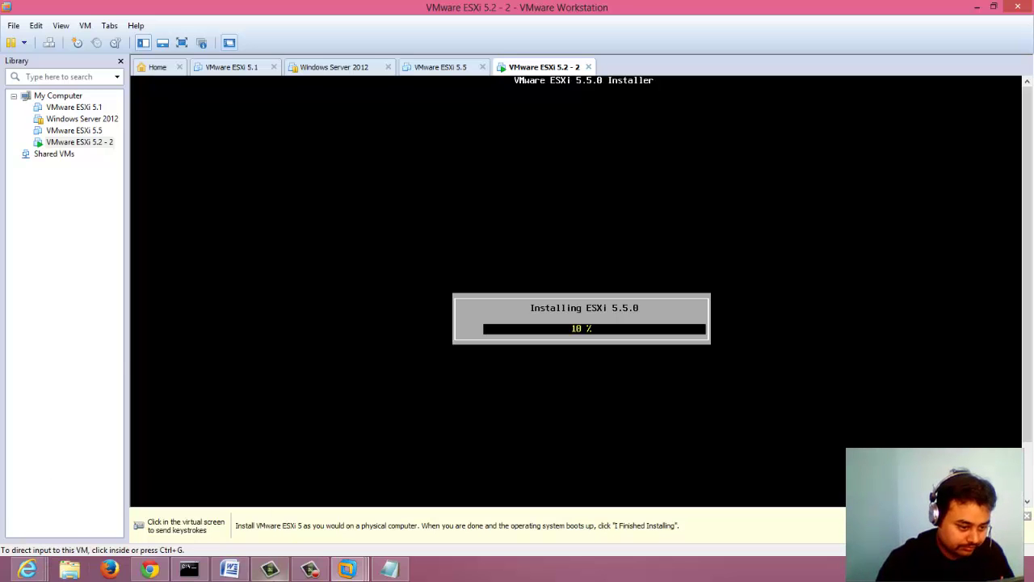
{"action": "left_click", "coordinate": [310, 570]}
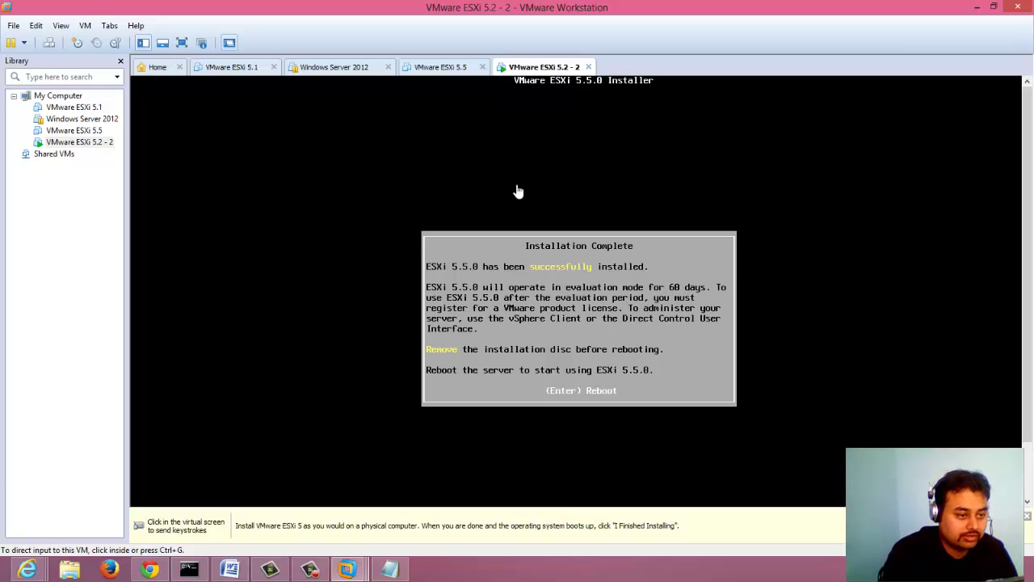
Detach the installer ISO by setting the virtual machine's CD/DVD drive to use the physical drive with Auto detect.
{"action": "right_click", "coordinate": [527, 68]}
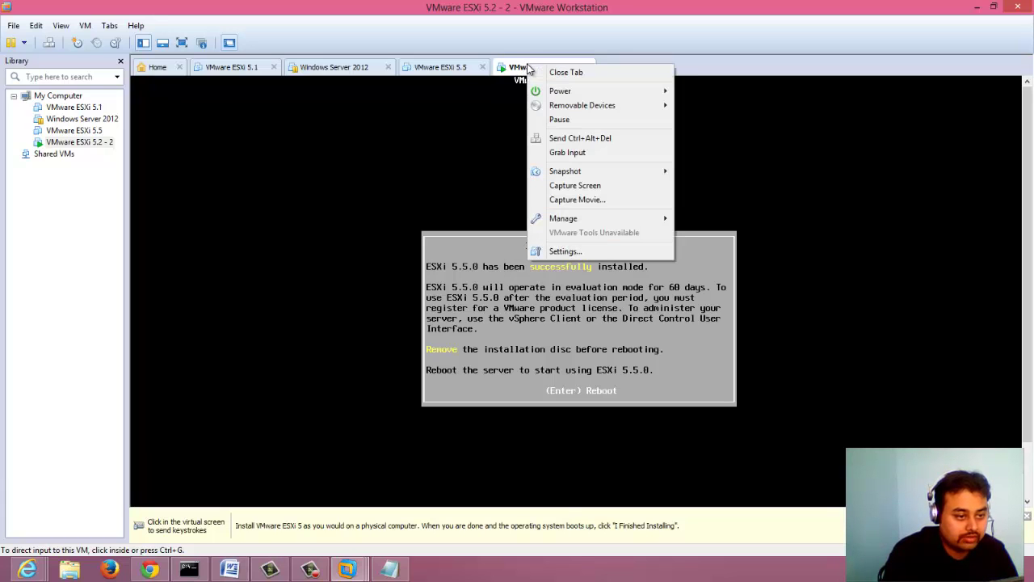
{"action": "left_click", "coordinate": [560, 253]}
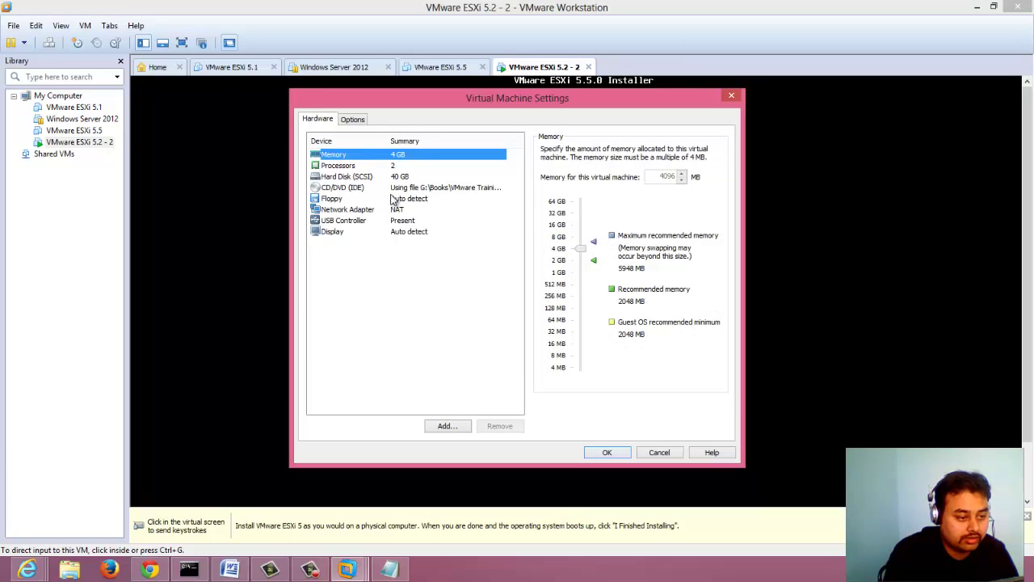
{"action": "left_click", "coordinate": [396, 188]}
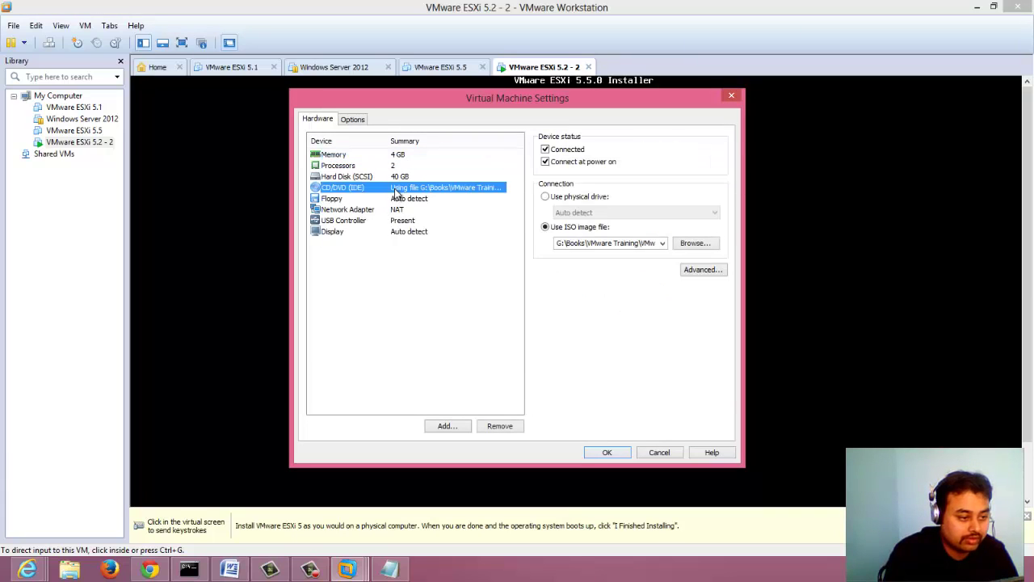
{"action": "left_click", "coordinate": [546, 197]}
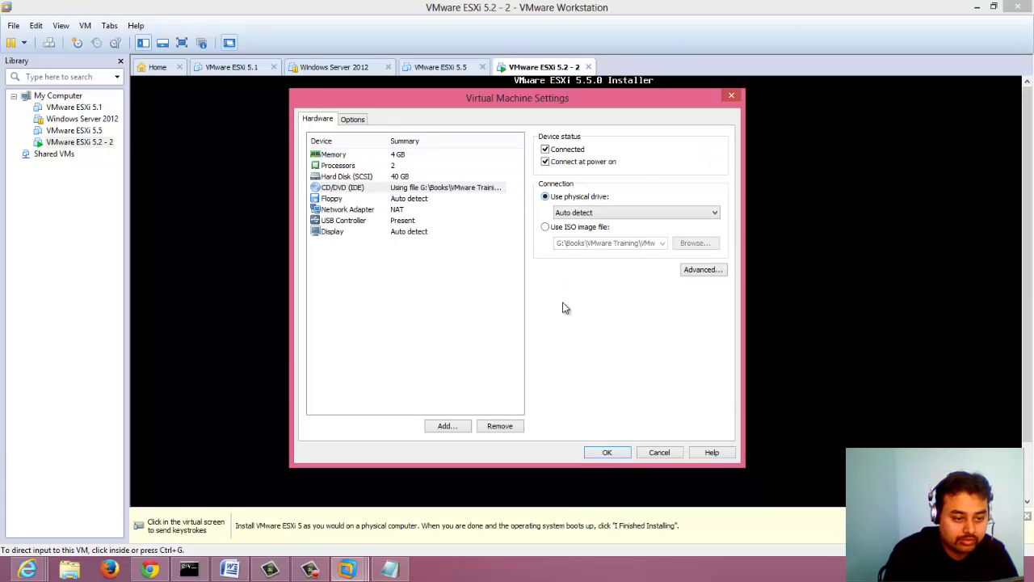
{"action": "left_click", "coordinate": [607, 451]}
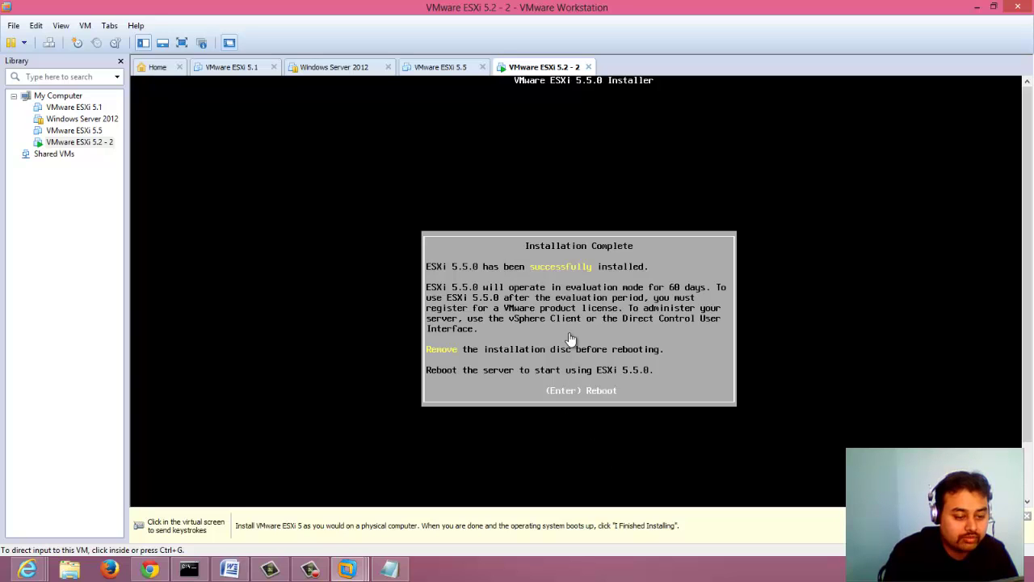
Reboot the server from the Installation Complete page and release input back to the host computer.
{"action": "left_click", "coordinate": [563, 304]}
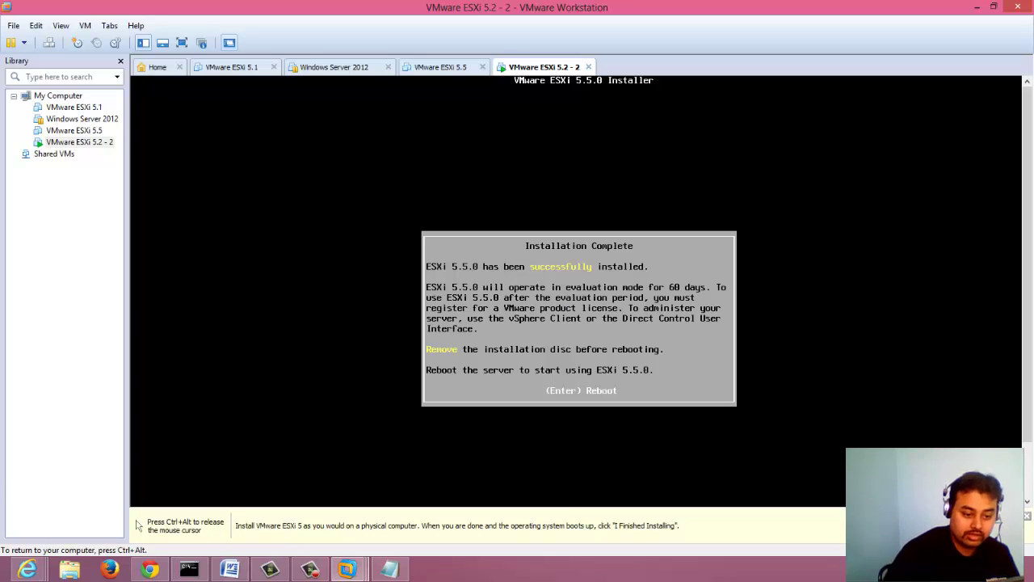
{"action": "key", "text": "Return"}
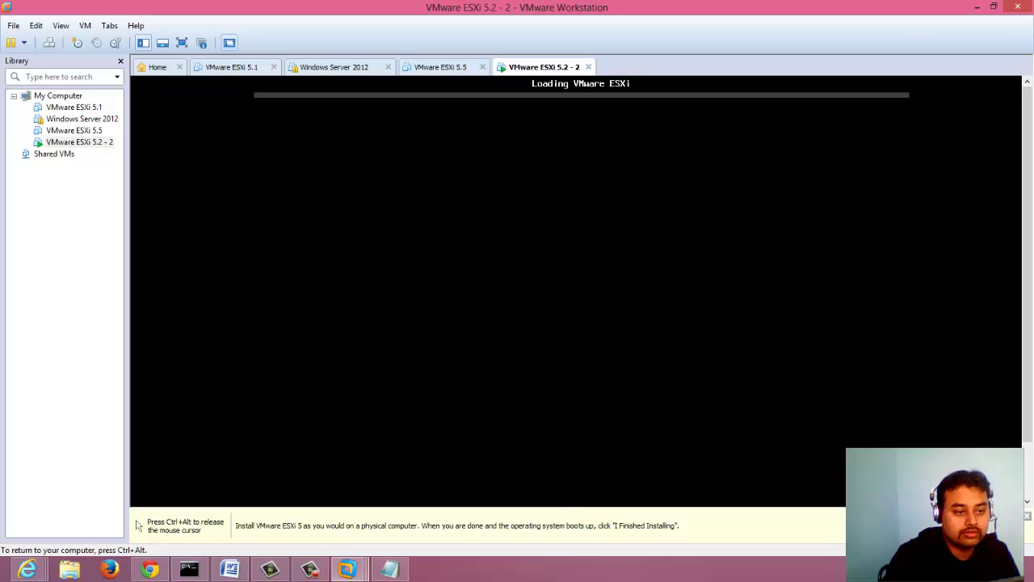
{"action": "key", "text": "ctrl+alt"}
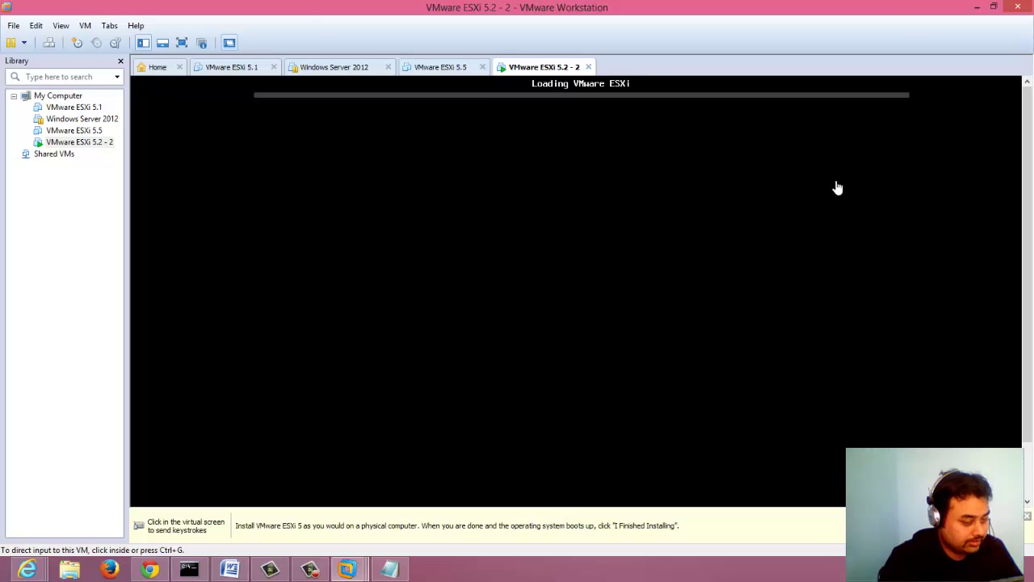
Power off the VMware ESXi 5.2 - 2 virtual machine while it is loading and confirm the shutdown.
{"action": "right_click", "coordinate": [523, 67]}
{"action": "mouse_move", "coordinate": [553, 96]}
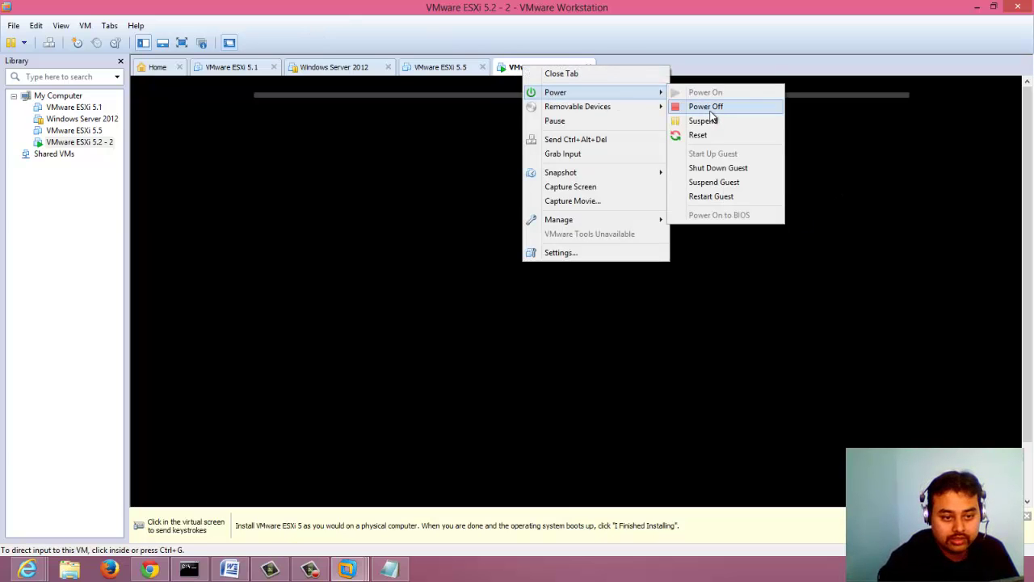
{"action": "left_click", "coordinate": [708, 107]}
{"action": "left_click", "coordinate": [535, 316]}
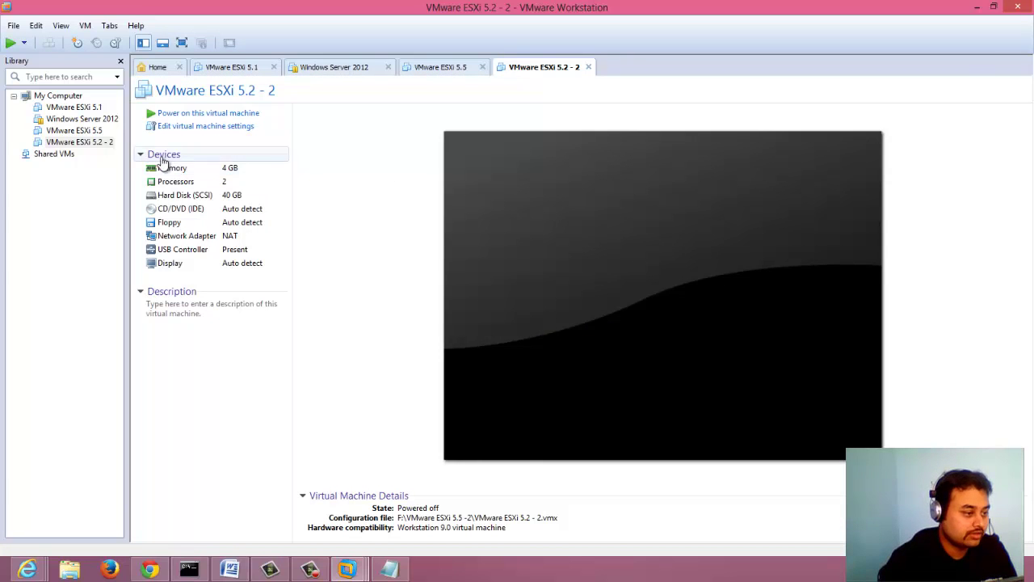
Set the memory of the VMware ESXi 5.2 - 2 virtual machine to 2048 MB and save the settings.
{"action": "left_click", "coordinate": [187, 128]}
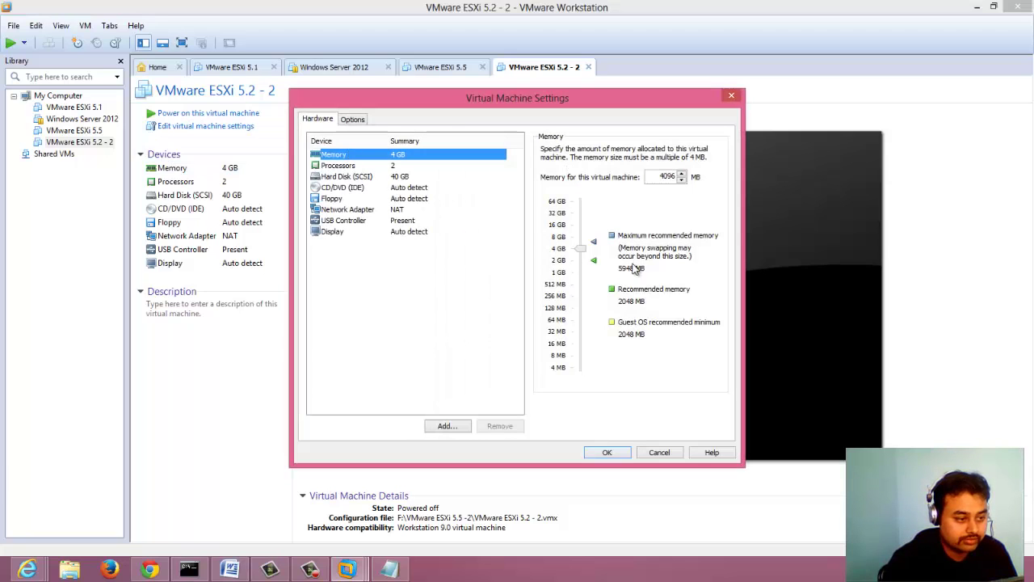
{"action": "left_click_drag", "start_coordinate": [581, 249], "coordinate": [585, 267]}
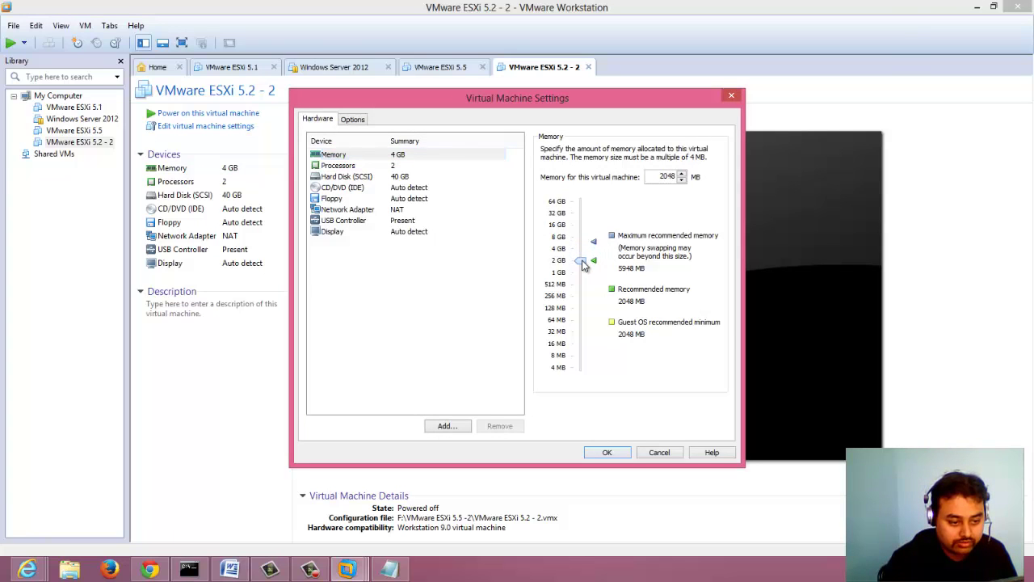
{"action": "left_click", "coordinate": [604, 453]}
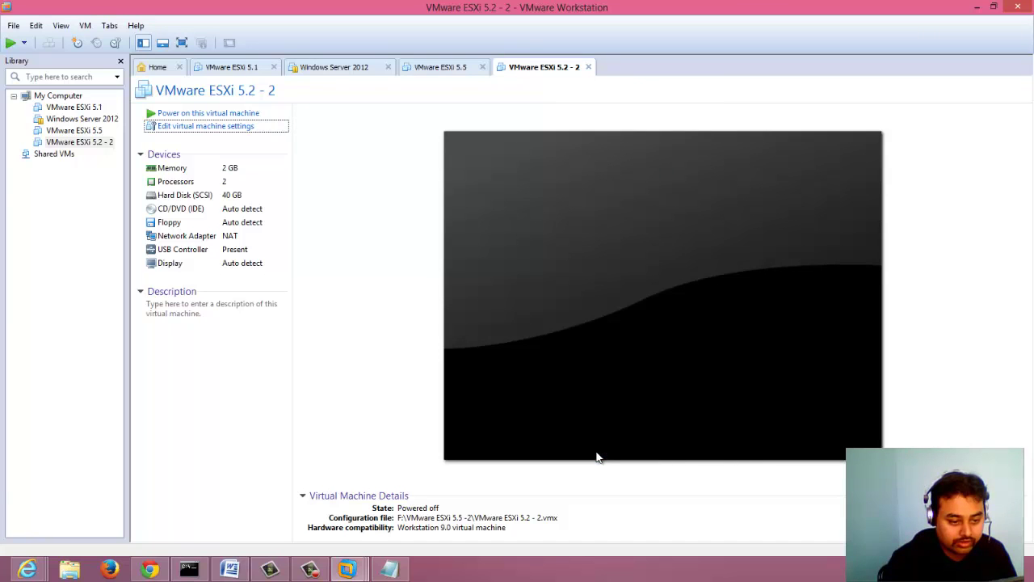
Power on the virtual machine, let ESXi boot in full screen to its host screen, and return to windowed view.
{"action": "left_click", "coordinate": [173, 113]}
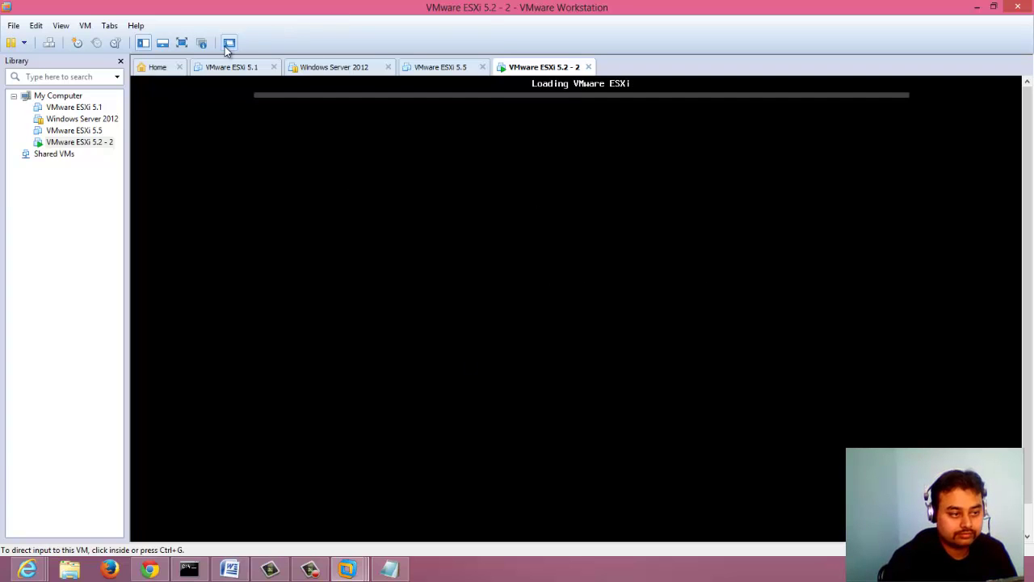
{"action": "left_click", "coordinate": [185, 42]}
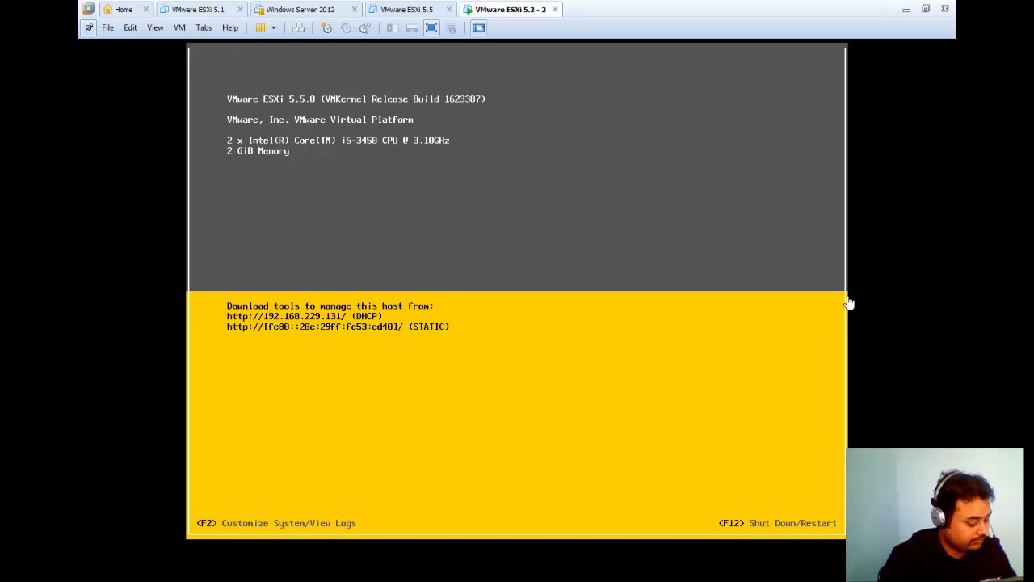
{"action": "left_click", "coordinate": [923, 10]}
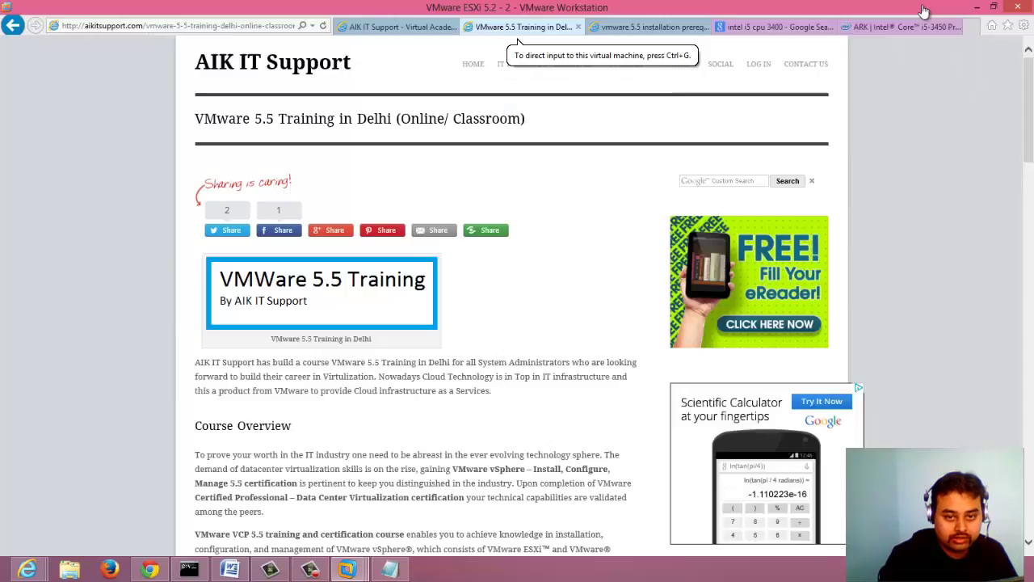
Bring up the Command Prompt over the virtual machine's upper right area and clear its screen with cls.
{"action": "left_click", "coordinate": [179, 569]}
{"action": "left_click_drag", "start_coordinate": [412, 61], "coordinate": [876, 120]}
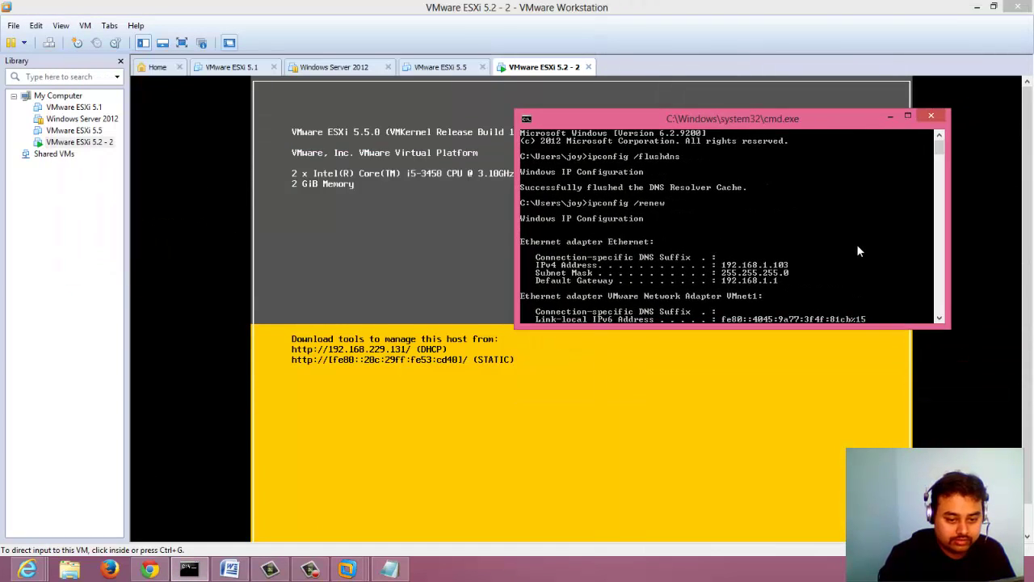
{"action": "type", "text": "cls"}
{"action": "key", "text": "Return"}
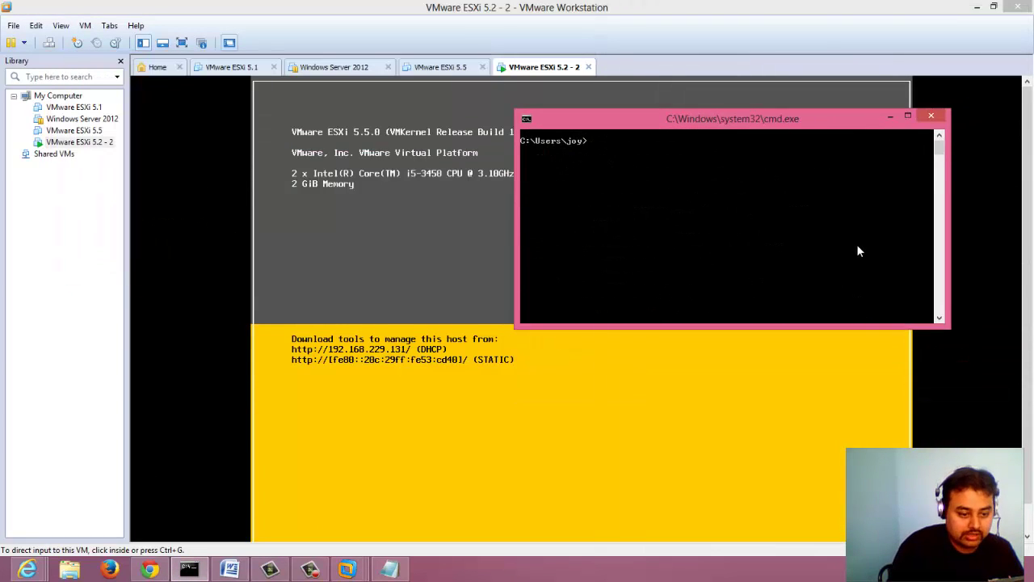
Ping the ESXi host at 192.168.229.131 from the Command Prompt.
{"action": "type", "text": "pin"}
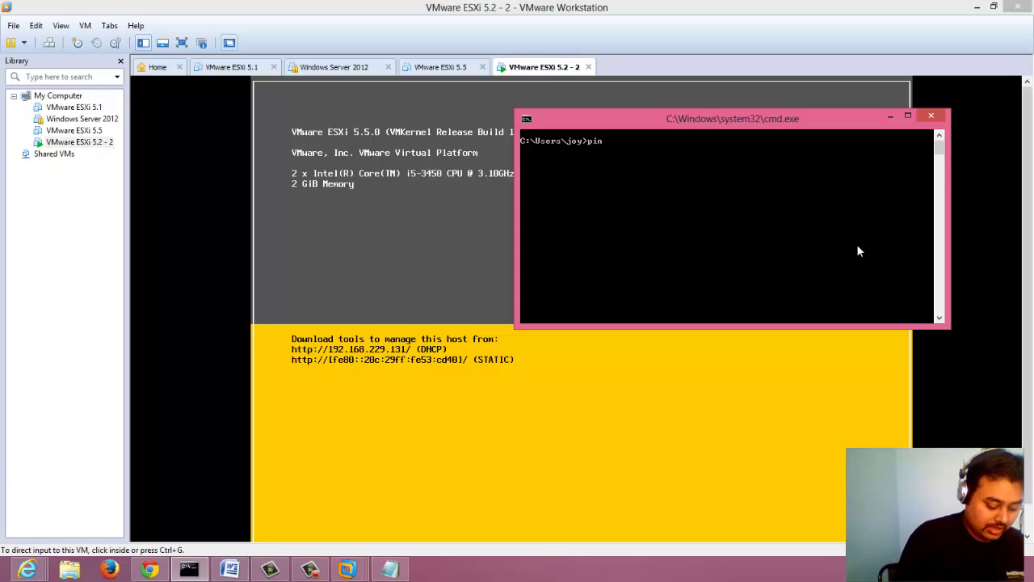
{"action": "type", "text": "g 19"}
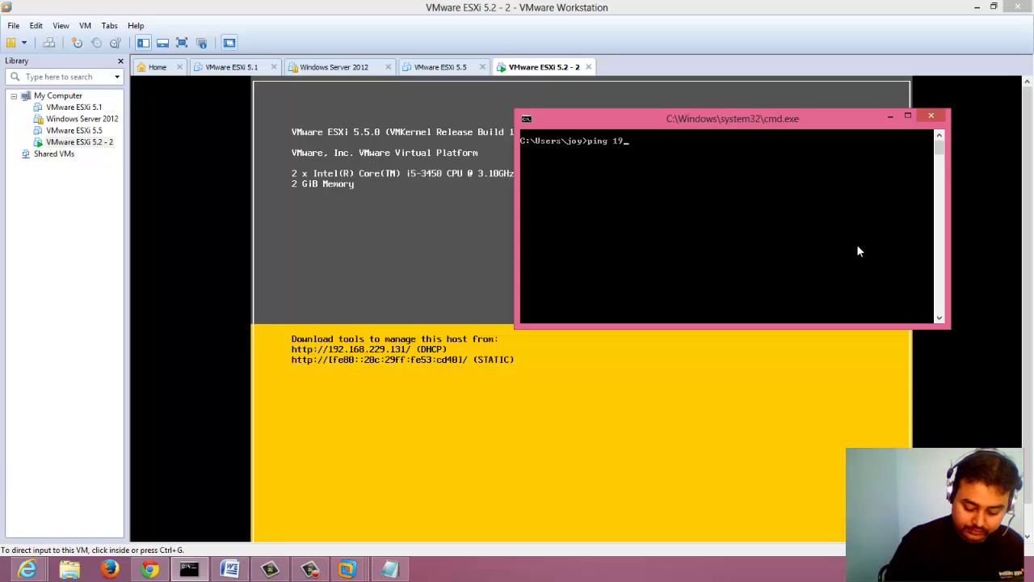
{"action": "type", "text": "2.168"}
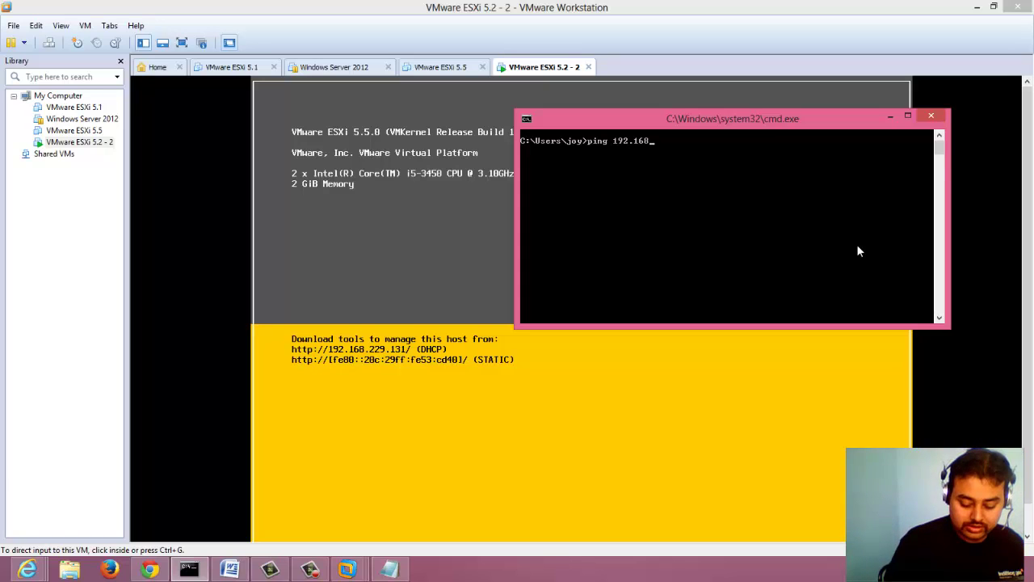
{"action": "type", "text": ".229."}
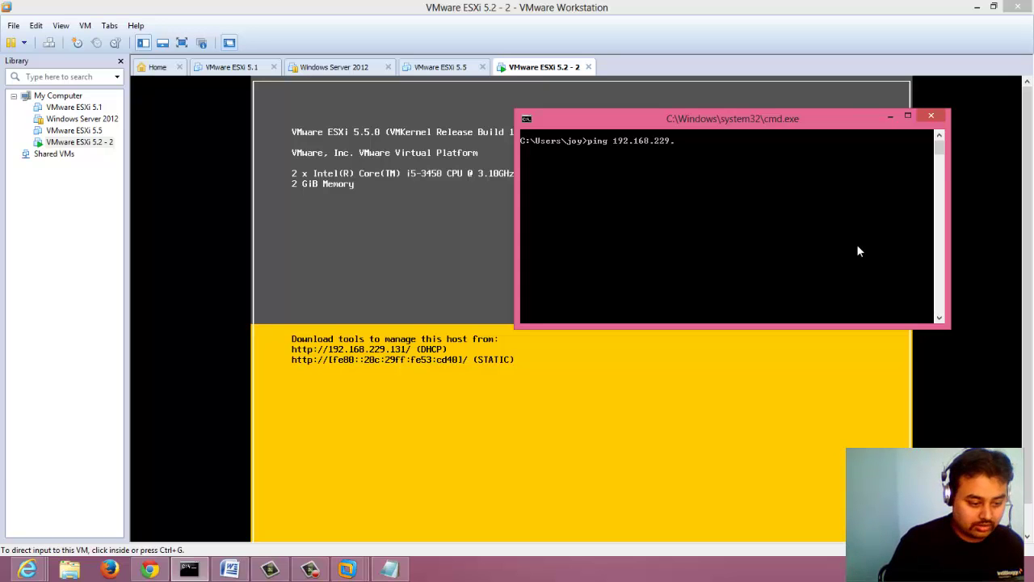
{"action": "type", "text": "131"}
{"action": "key", "text": "Return"}
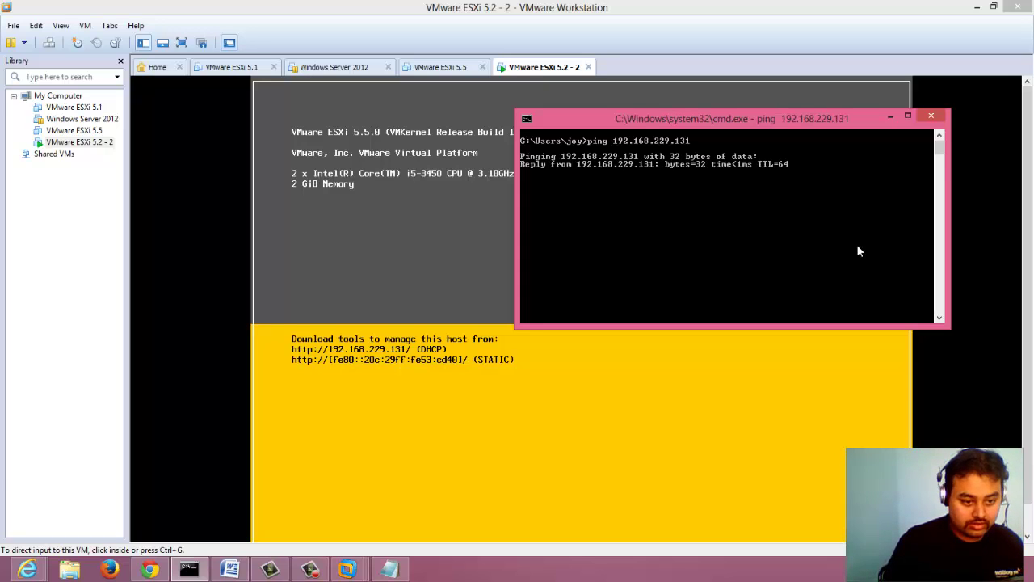
Show the VMware ESXi 5.2 - 2 virtual machine in full screen and log in to System Customization as root with the account password.
{"action": "left_click", "coordinate": [303, 320]}
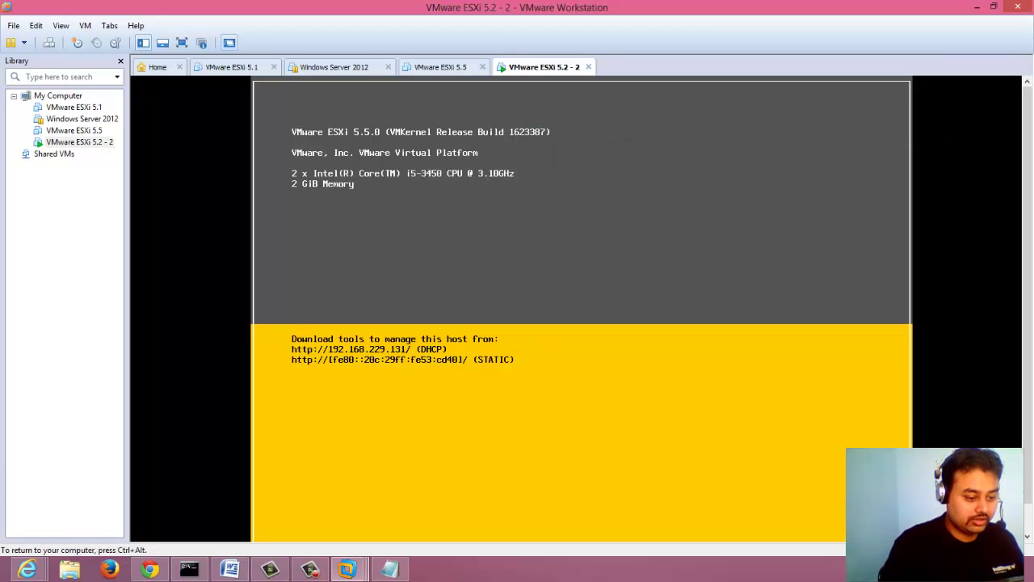
{"action": "key", "text": "ctrl+alt"}
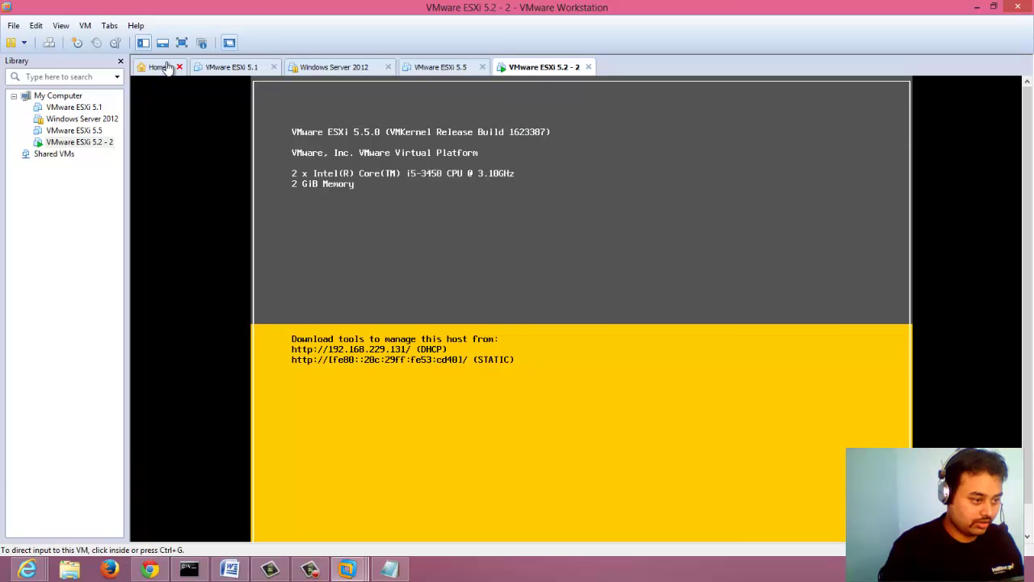
{"action": "left_click", "coordinate": [181, 42]}
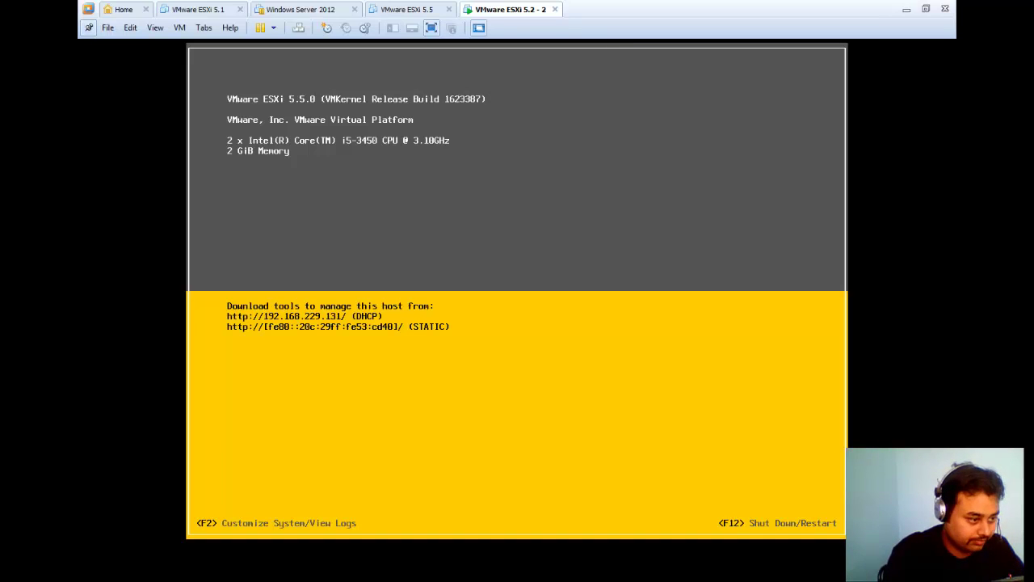
{"action": "key", "text": "F2"}
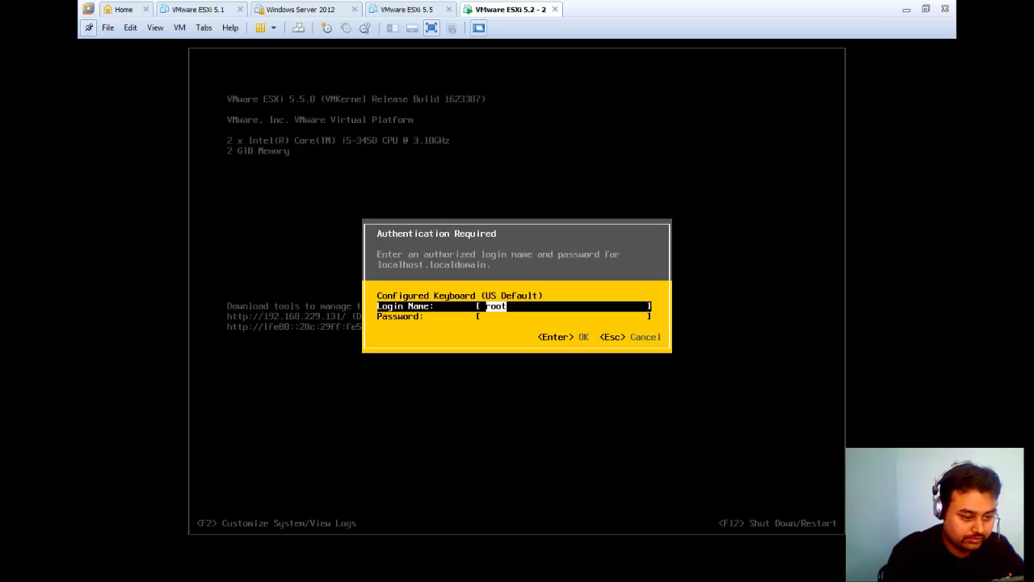
{"action": "key", "text": "Tab"}
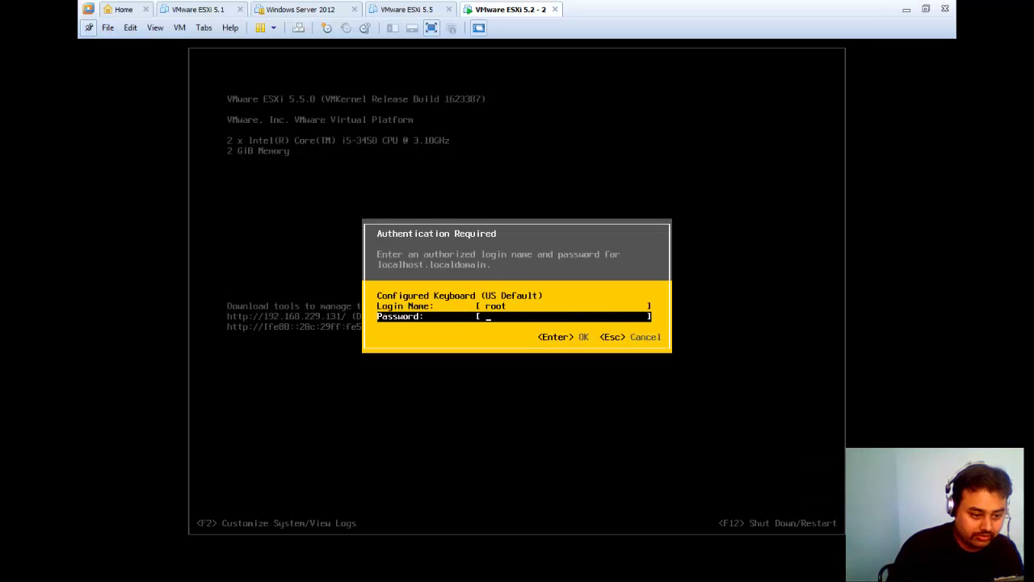
{"action": "type", "text": "p"}
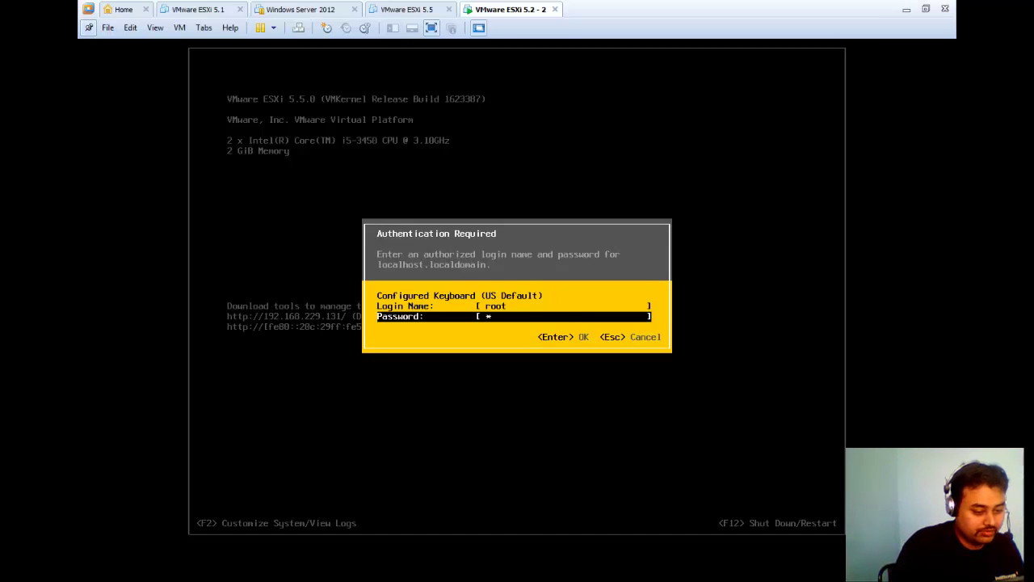
{"action": "type", "text": "assword"}
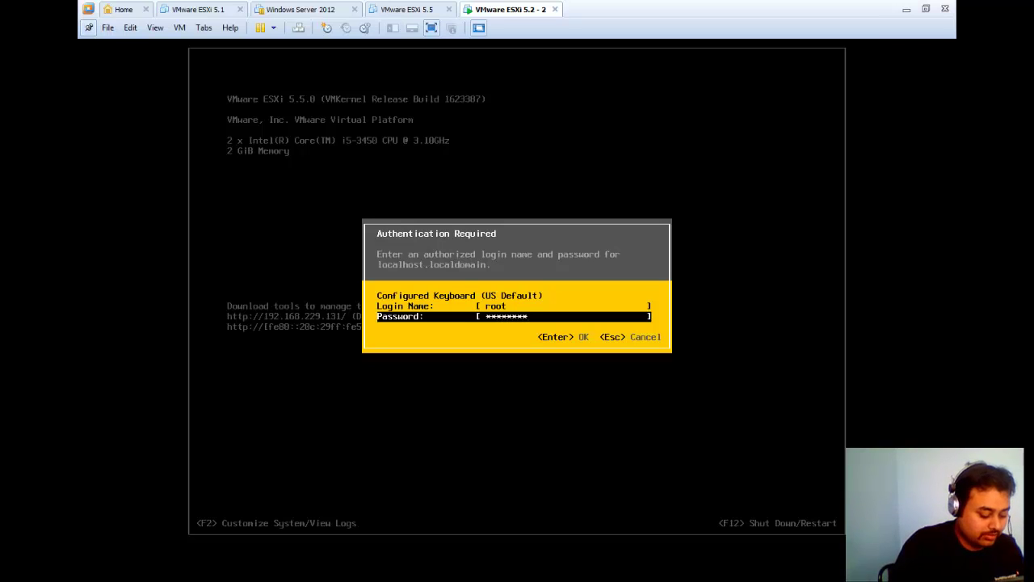
{"action": "key", "text": "Return"}
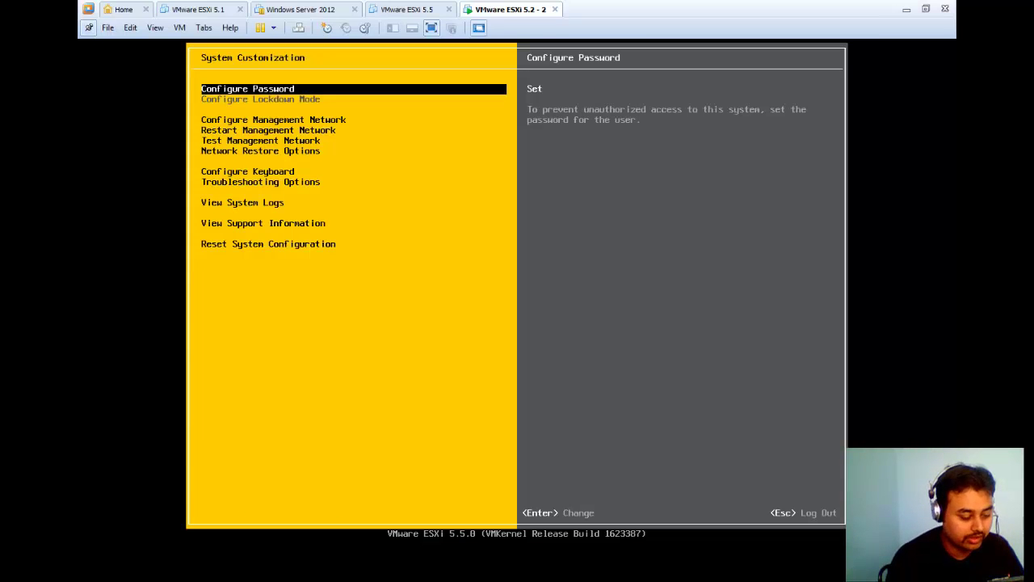
Enable SSH on the ESXi host in the Troubleshooting Options.
{"action": "key", "text": "Down"}
{"action": "key", "text": "Down"}
{"action": "key", "text": "Down"}
{"action": "key", "text": "Down"}
{"action": "key", "text": "Down"}
{"action": "key", "text": "Down"}
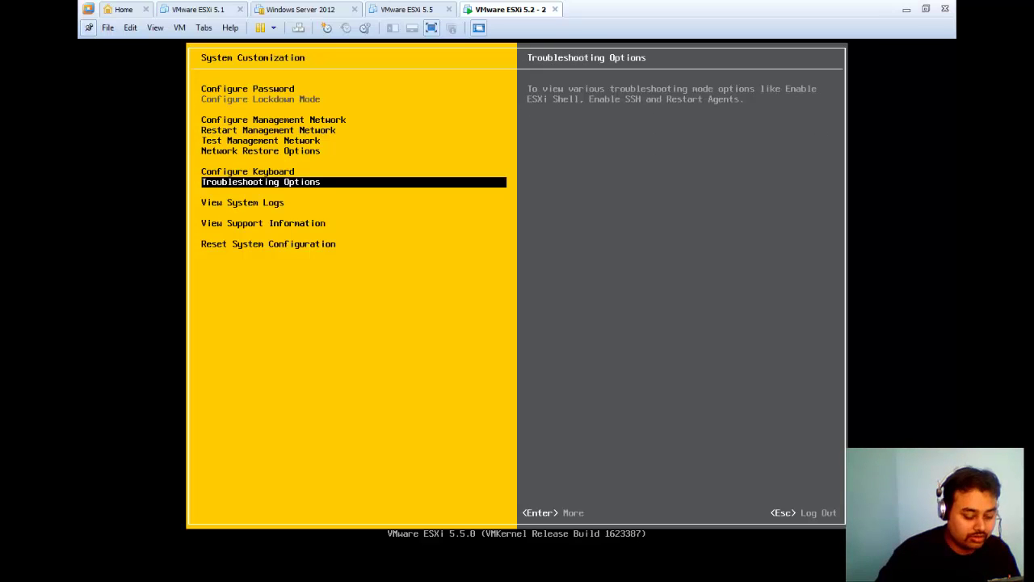
{"action": "key", "text": "Return"}
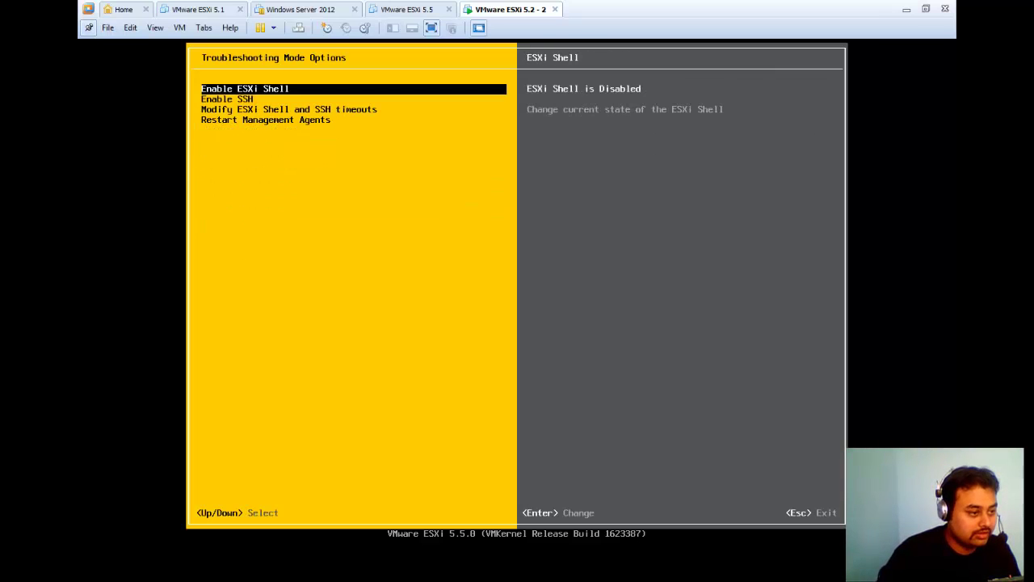
{"action": "key", "text": "Down"}
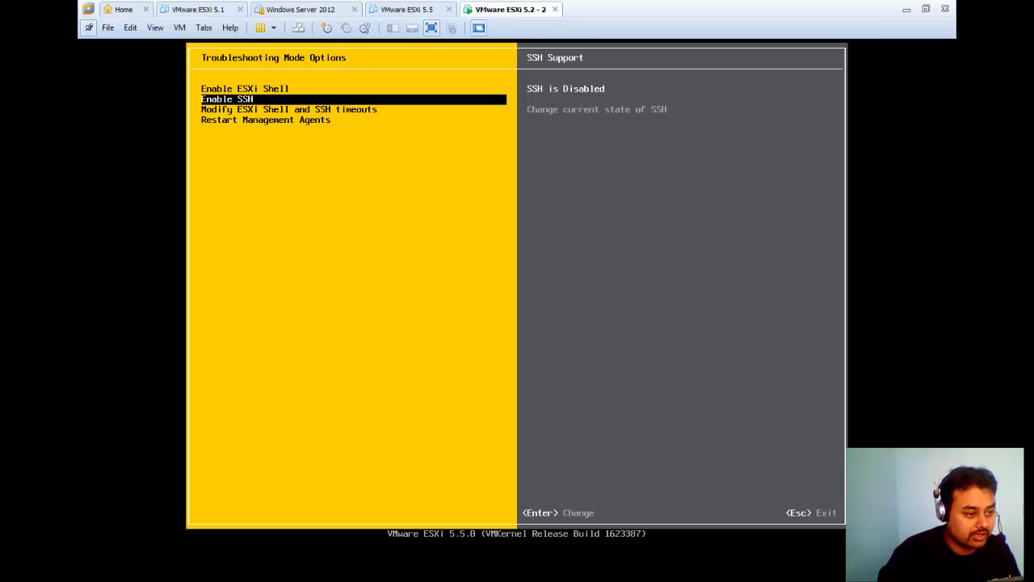
{"action": "key", "text": "Return"}
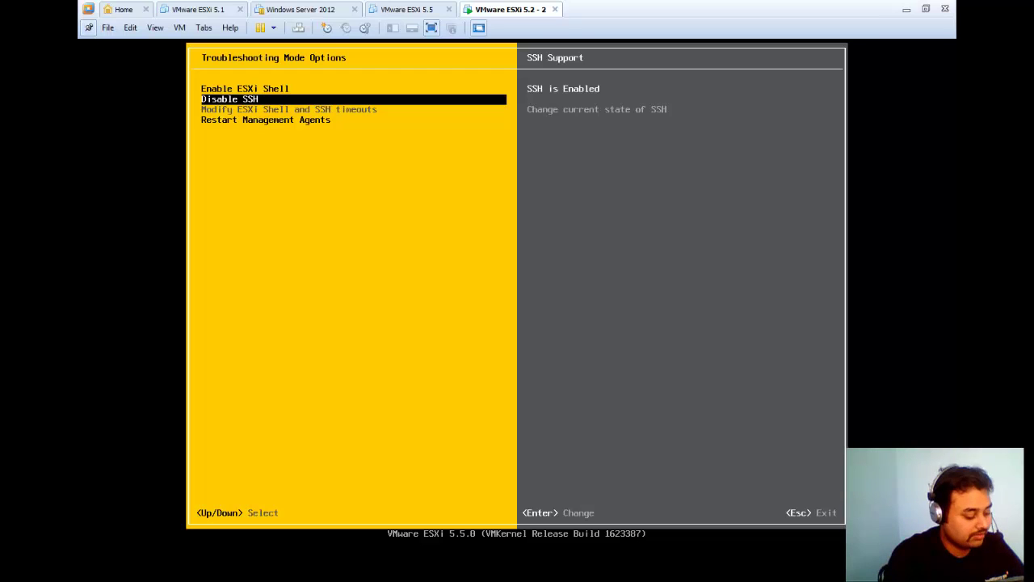
Log out of System Customization and minimize the virtual machine and browser windows to reach the desktop.
{"action": "key", "text": "Escape"}
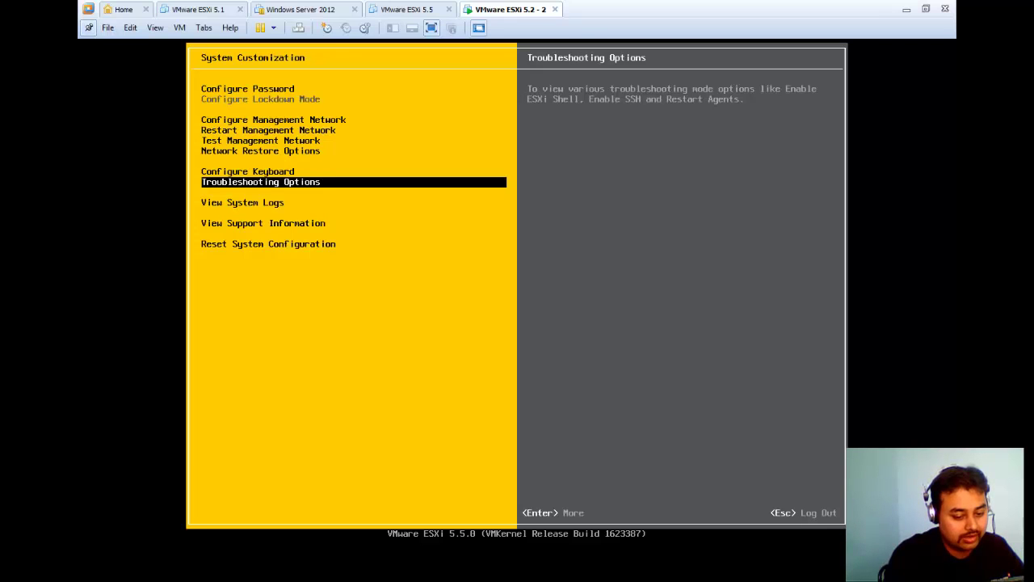
{"action": "key", "text": "Escape"}
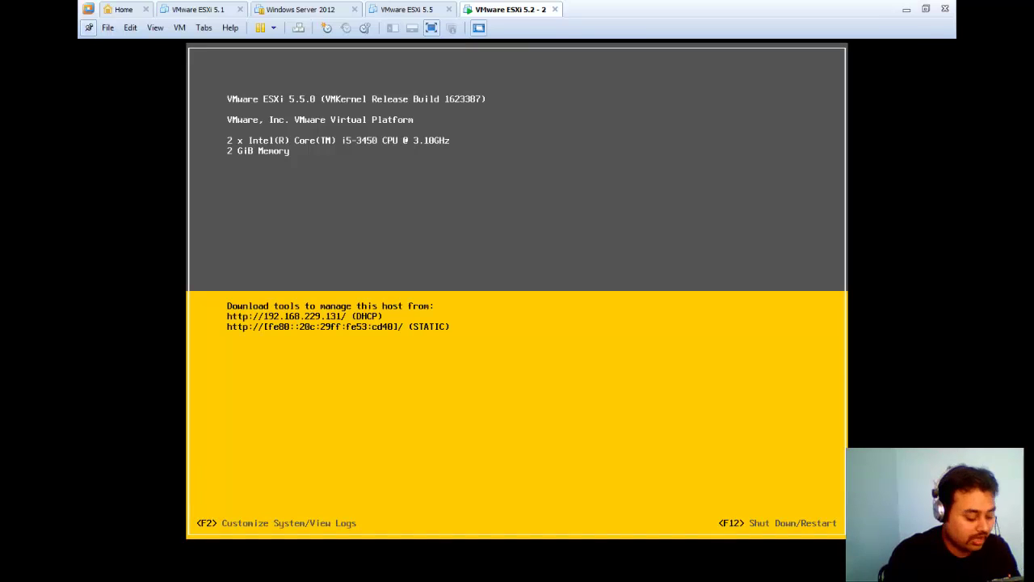
{"action": "key", "text": "ctrl+alt"}
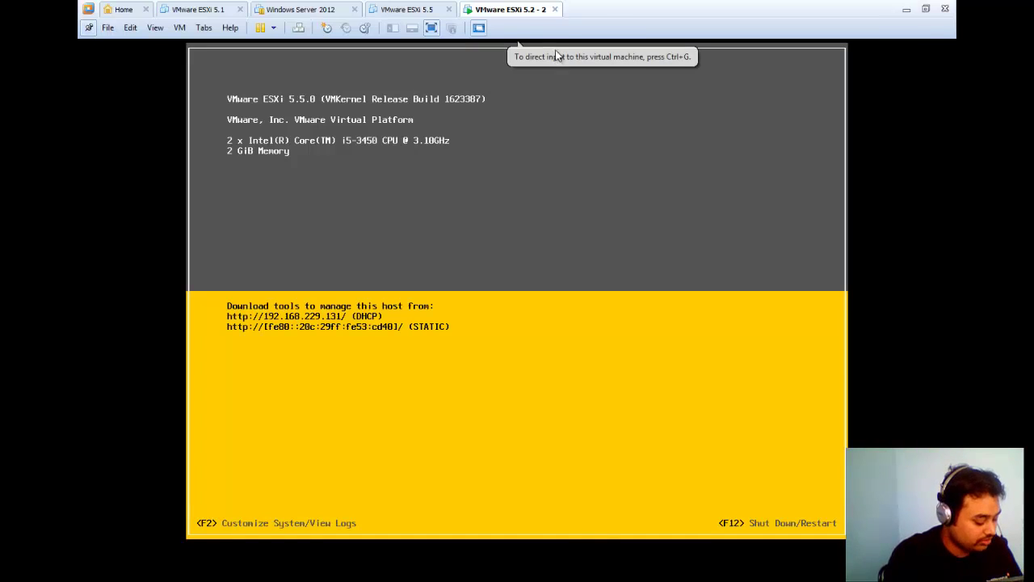
{"action": "left_click", "coordinate": [908, 9]}
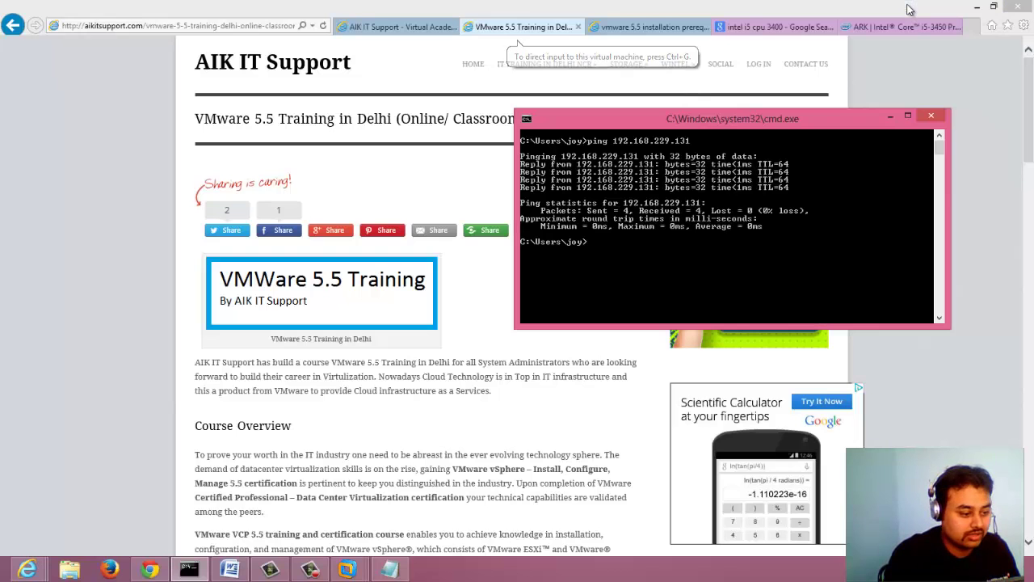
{"action": "left_click", "coordinate": [977, 6]}
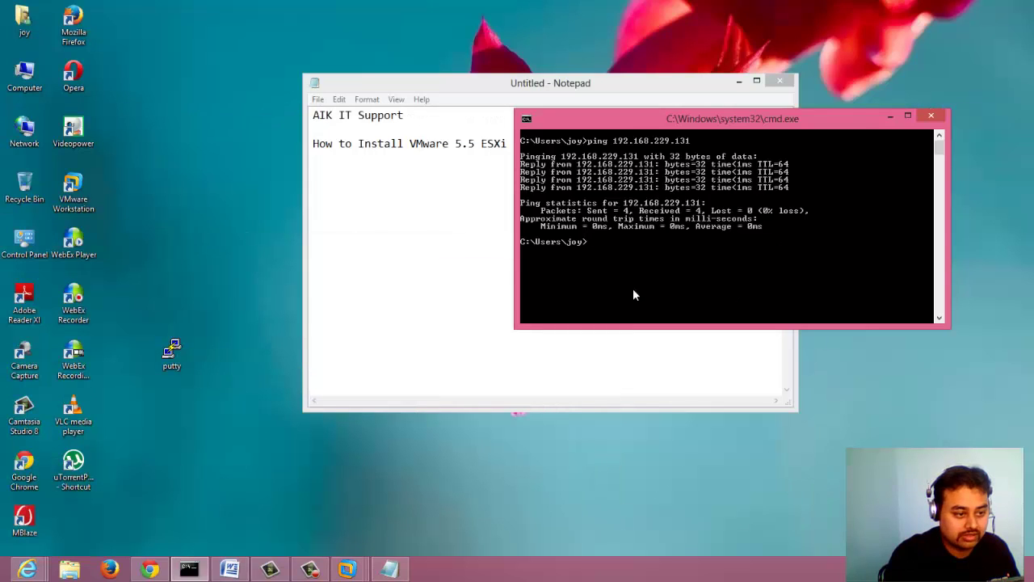
Copy the address 192.168.229.131 from the ping command line in the Command Prompt.
{"action": "right_click", "coordinate": [622, 144]}
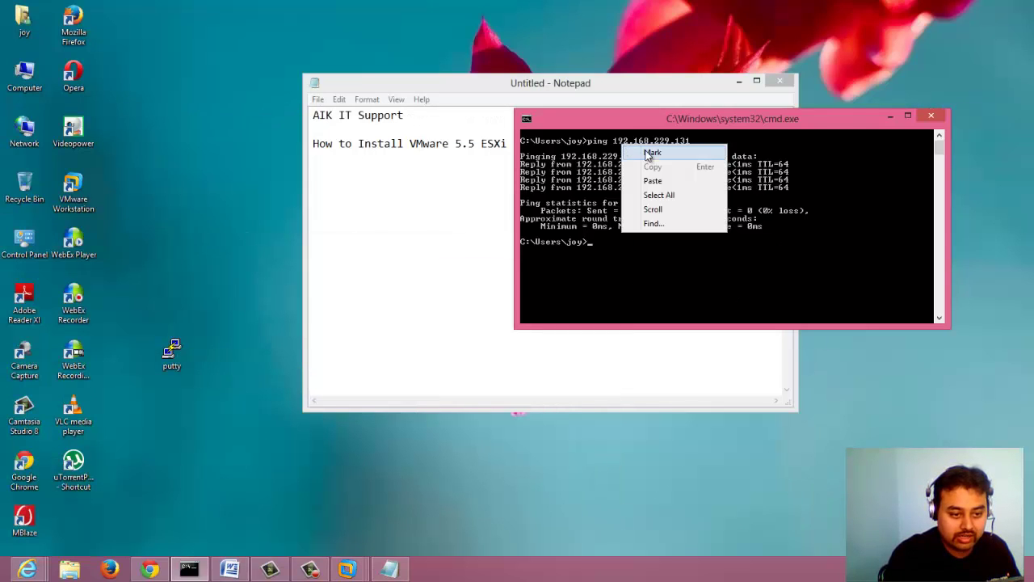
{"action": "left_click", "coordinate": [625, 148]}
{"action": "left_click_drag", "start_coordinate": [614, 140], "coordinate": [689, 144]}
{"action": "left_click", "coordinate": [614, 142]}
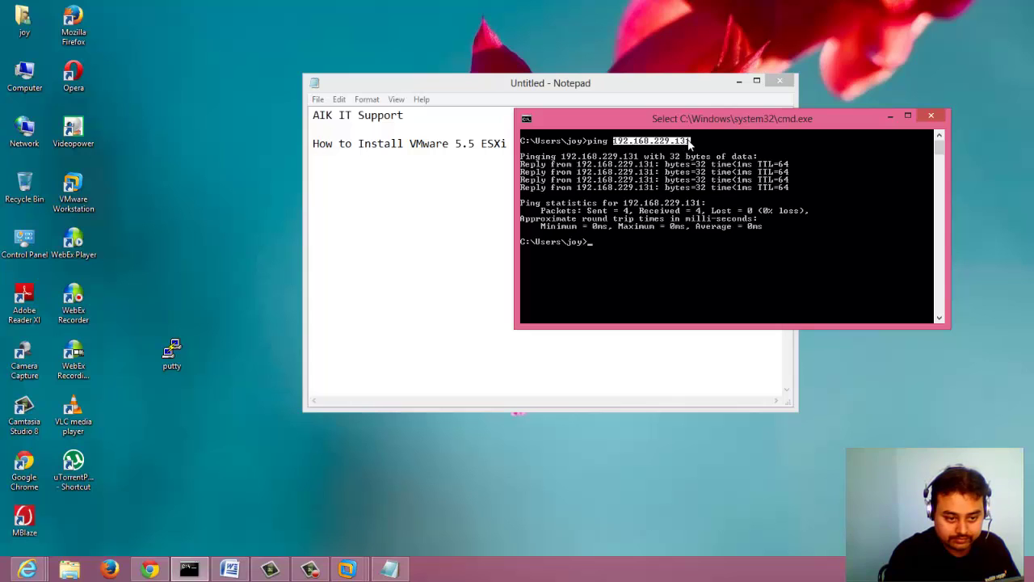
{"action": "right_click", "coordinate": [689, 143]}
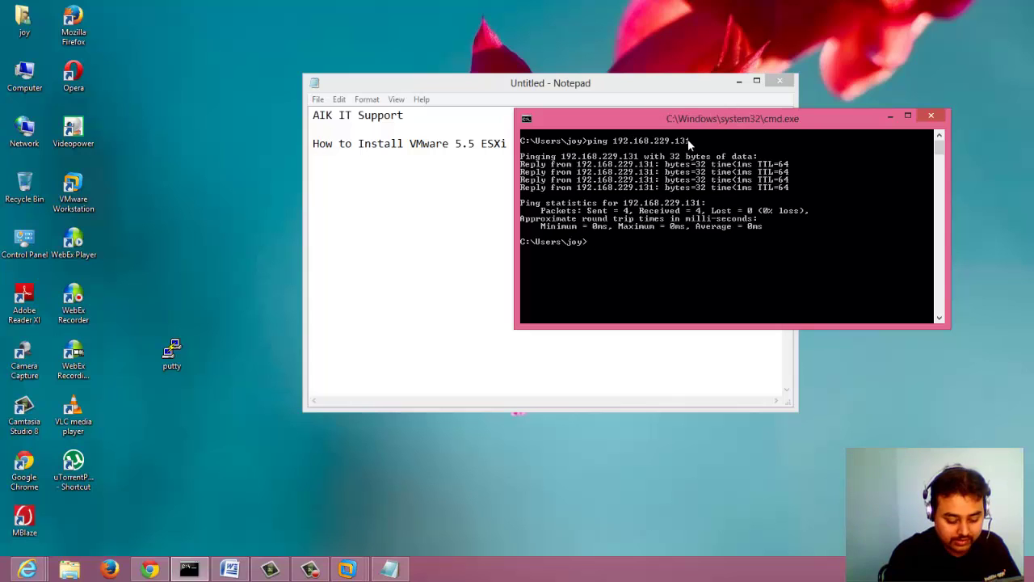
Launch PuTTY, open an SSH session to 192.168.229.131 on port 22 and accept the server's host key.
{"action": "double_click", "coordinate": [179, 352]}
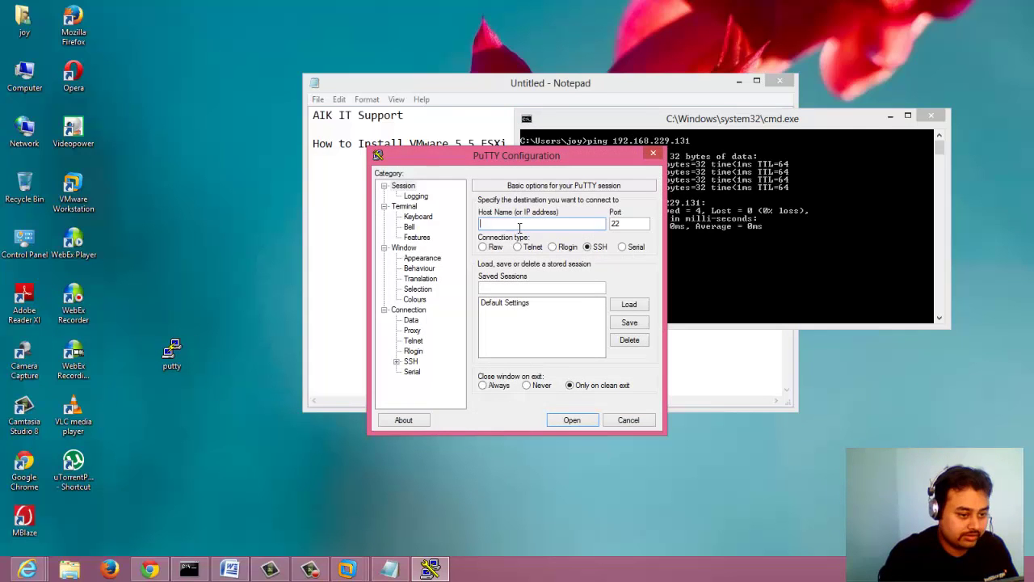
{"action": "type", "text": "192.168.229.131"}
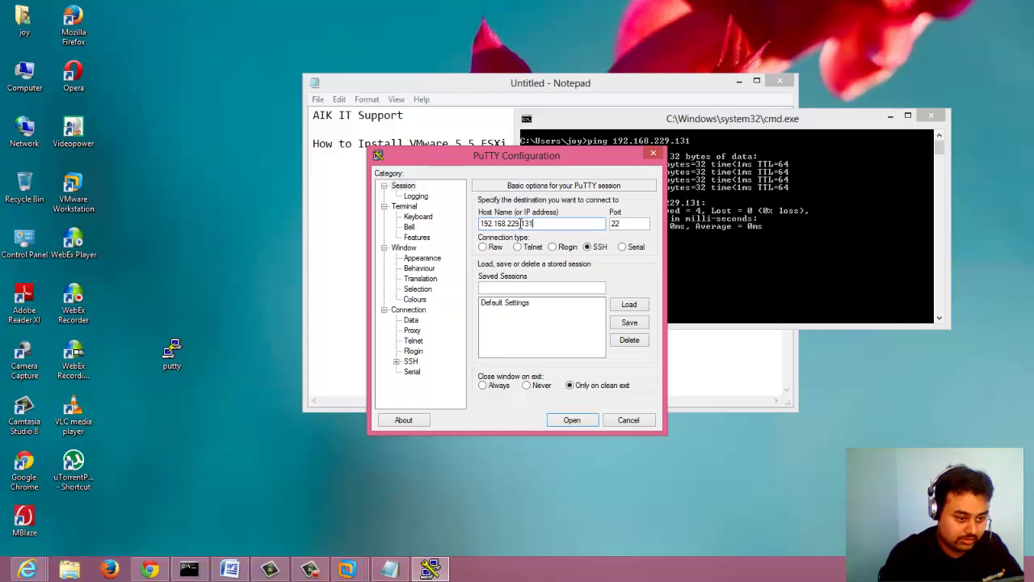
{"action": "left_click", "coordinate": [566, 421]}
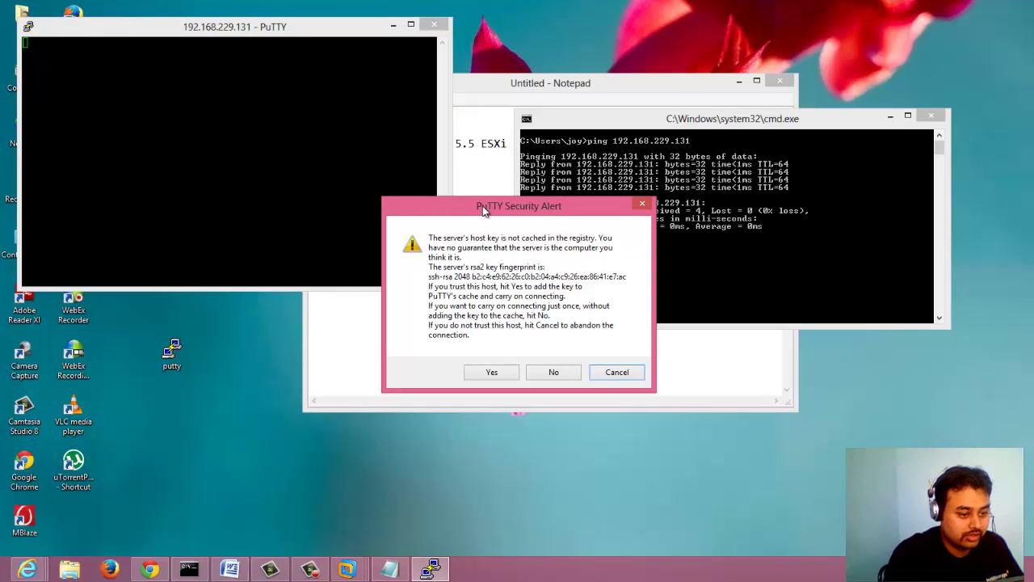
{"action": "left_click_drag", "start_coordinate": [482, 205], "coordinate": [292, 71]}
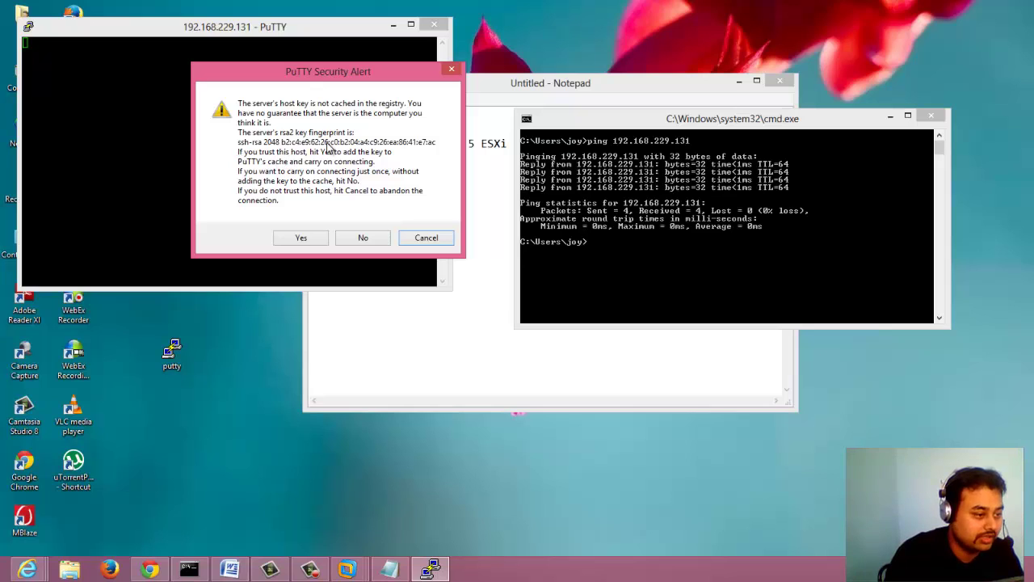
{"action": "left_click", "coordinate": [293, 240]}
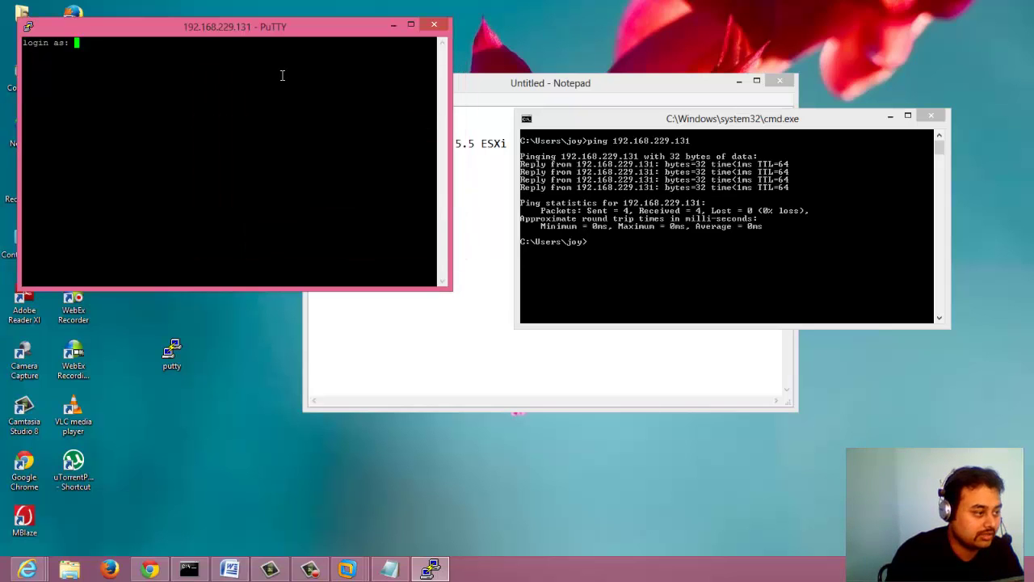
Log in to the PuTTY session as root with the account password and list the current directory with ls.
{"action": "left_click_drag", "start_coordinate": [301, 38], "coordinate": [536, 217]}
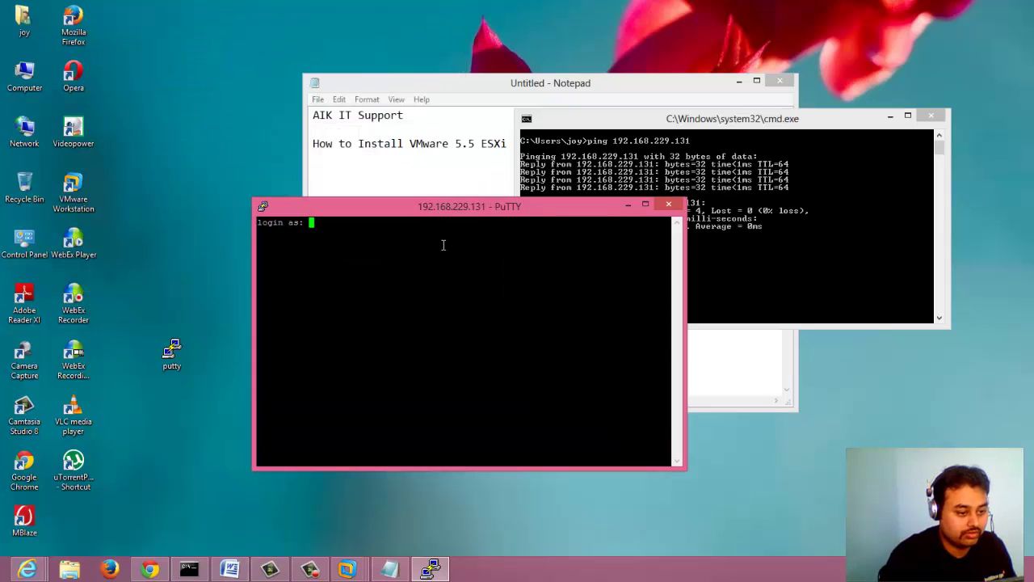
{"action": "type", "text": "root"}
{"action": "key", "text": "Return"}
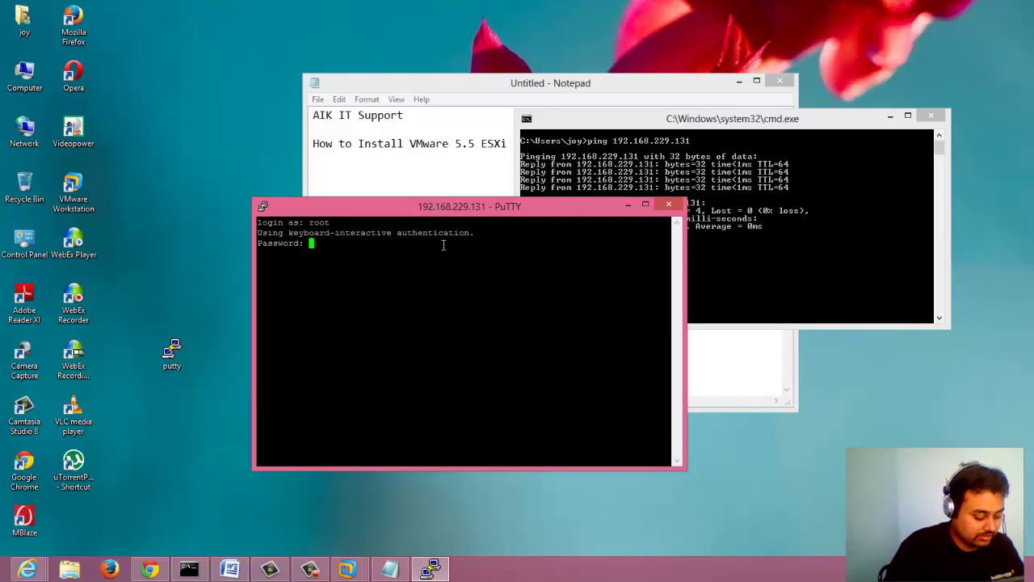
{"action": "key", "text": "Return"}
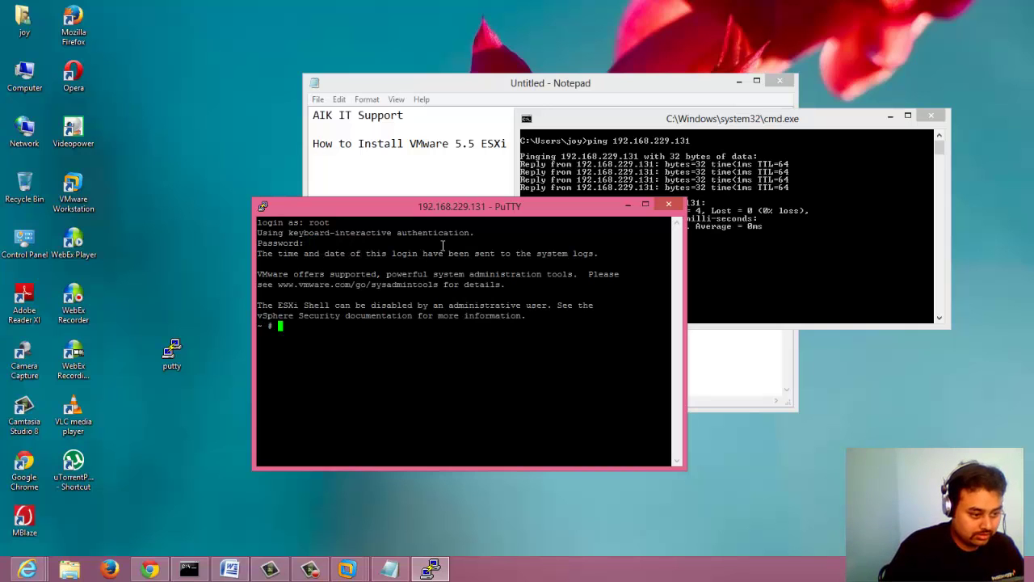
{"action": "type", "text": "ls"}
{"action": "key", "text": "Return"}
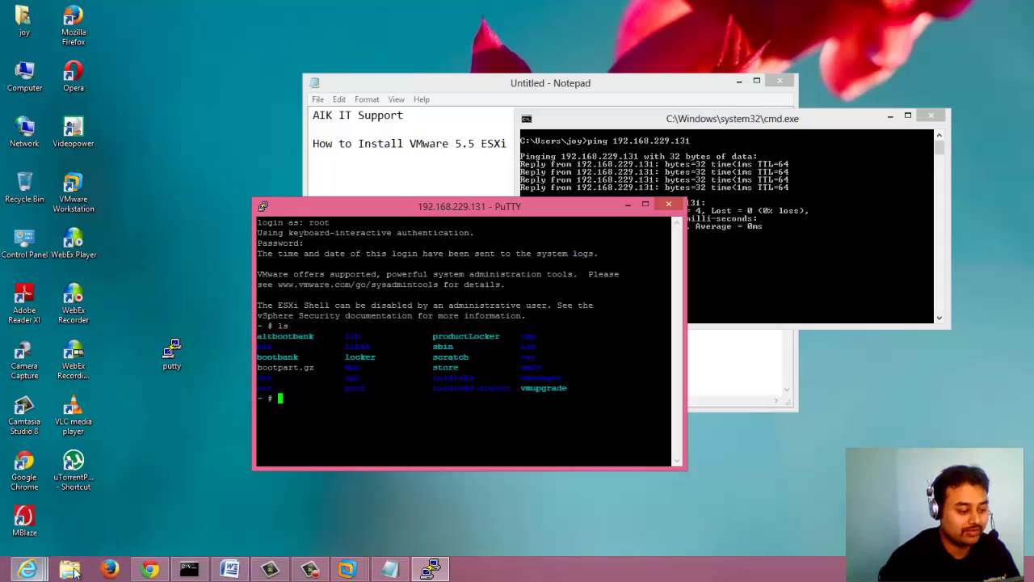
Switch to Internet Explorer and show the AIK IT Support home page.
{"action": "left_click", "coordinate": [149, 570]}
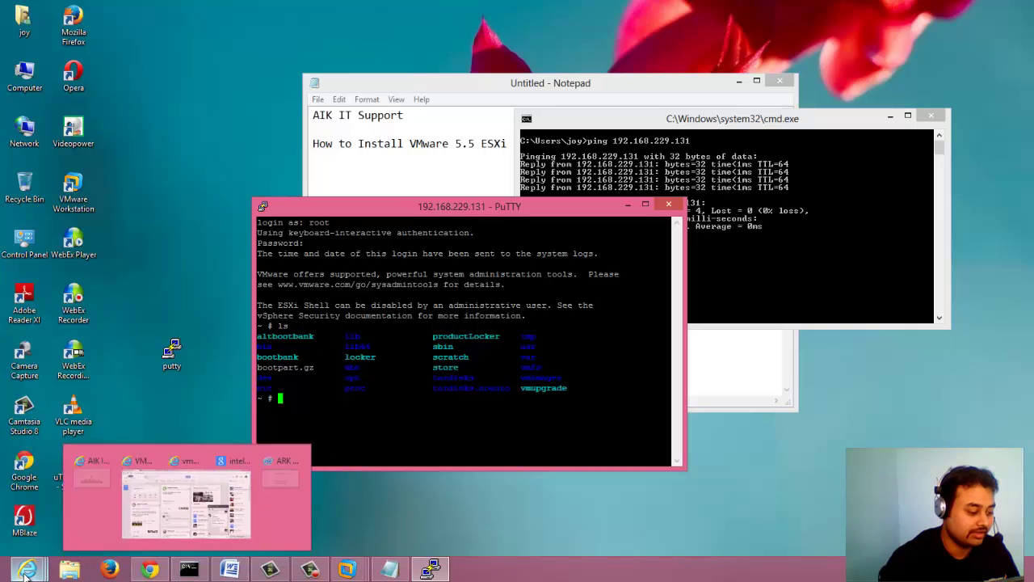
{"action": "left_click", "coordinate": [95, 486]}
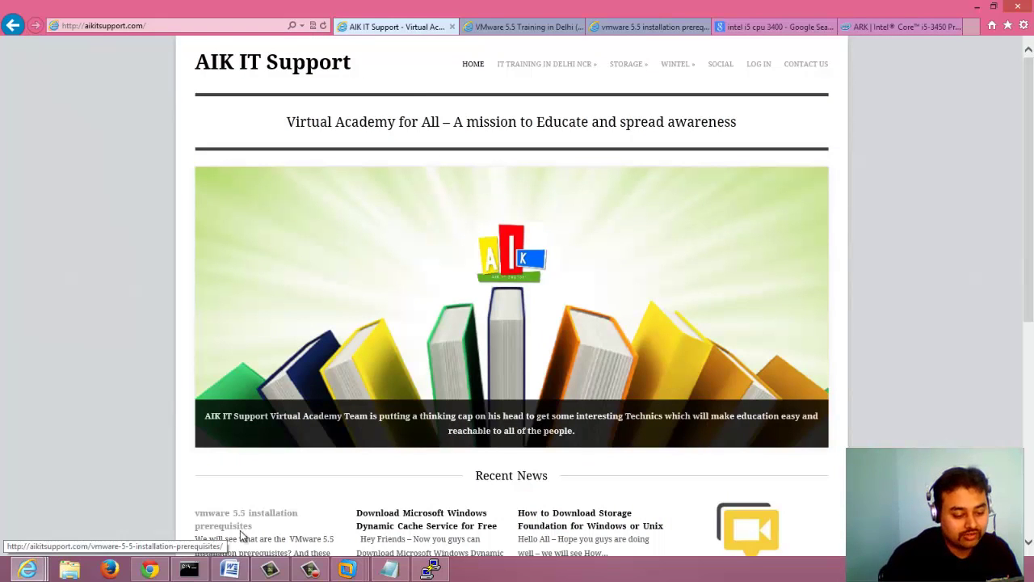
{"action": "left_click", "coordinate": [310, 570]}
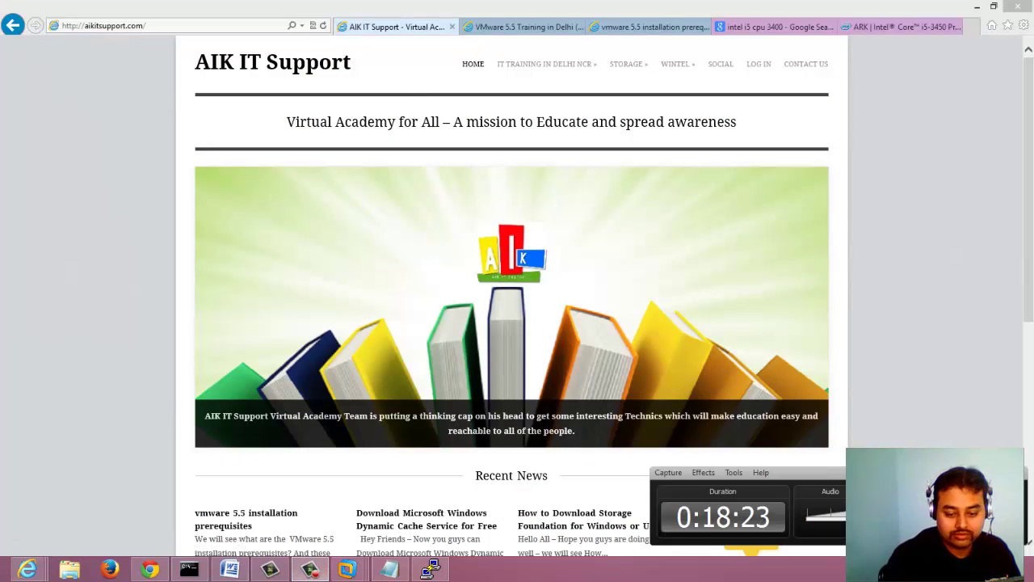